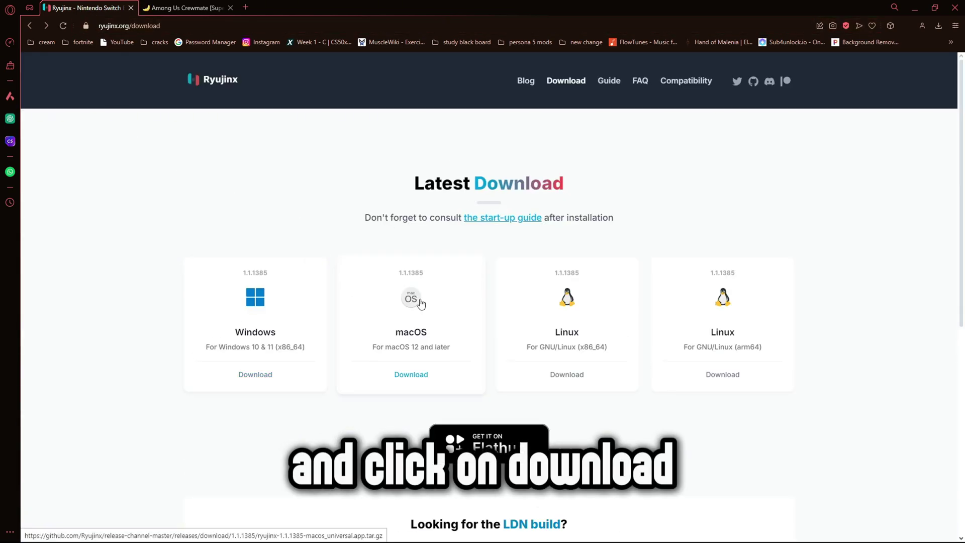
Download the Windows build as ryujinx-1.1.1385-win_x64.zip into the ryujinx folder on drive E: and show the file in its folder
left_click(272, 318)
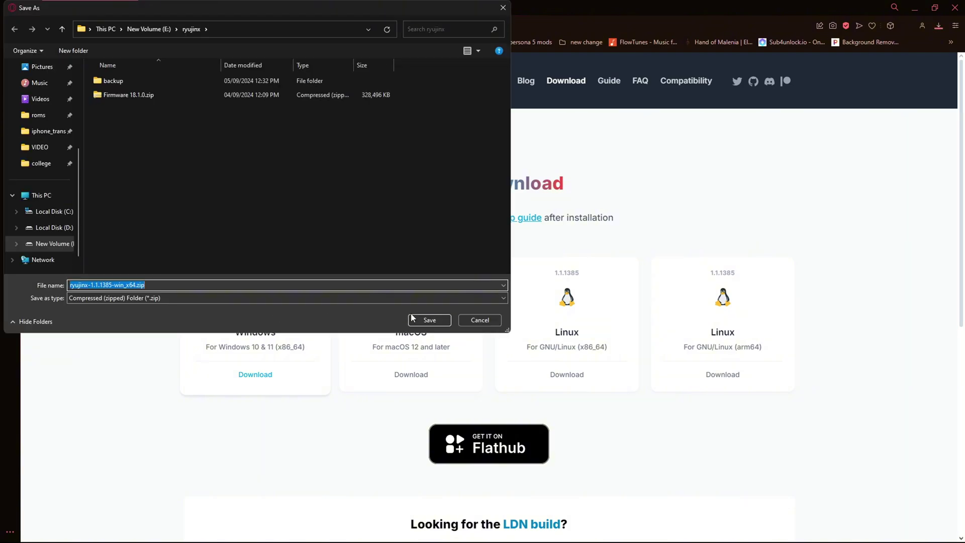
left_click(428, 320)
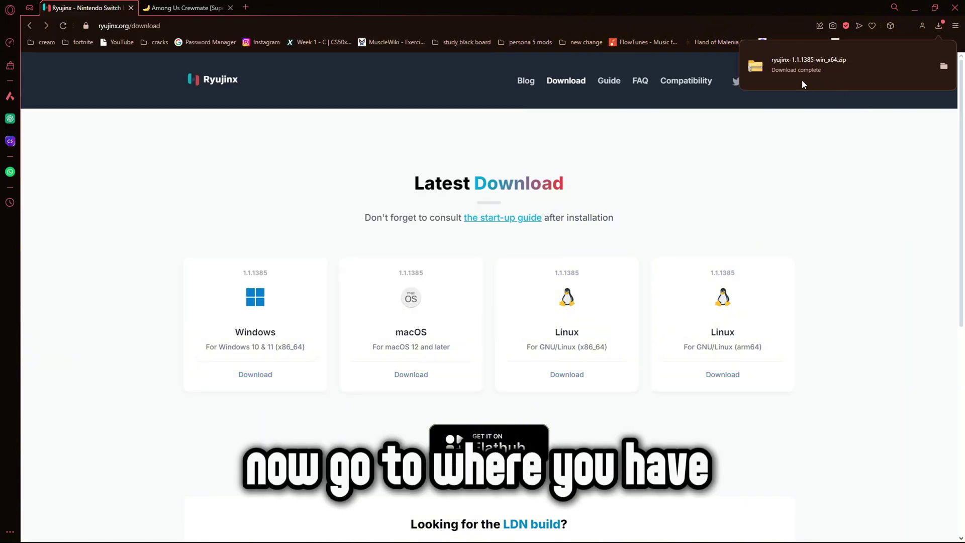
left_click(944, 67)
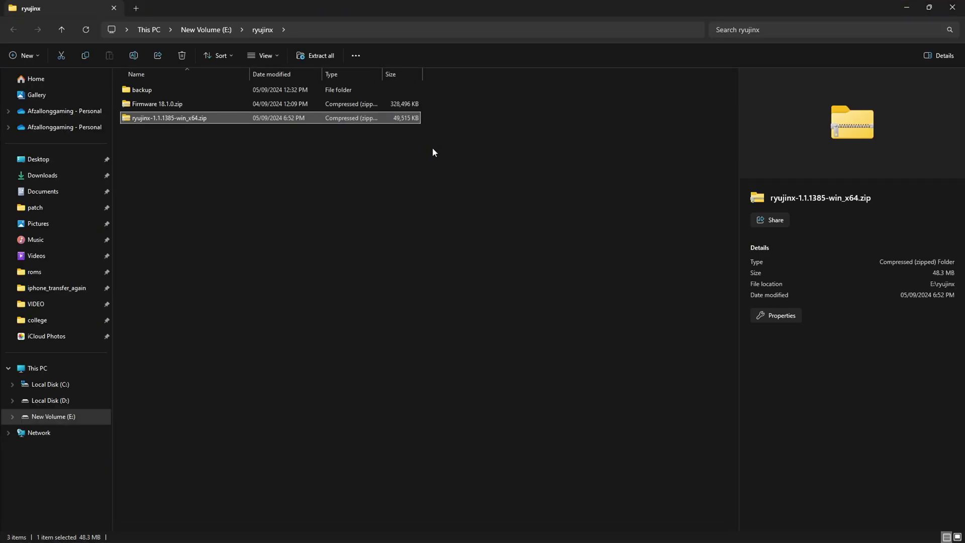
Extract ryujinx-1.1.1385-win_x64.zip into the current folder and open the extracted publish folder
right_click(173, 118)
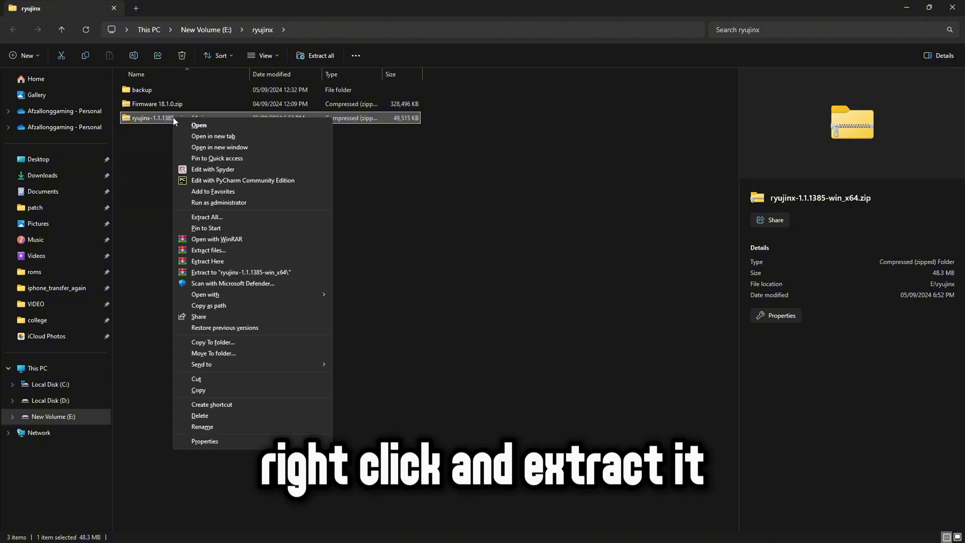
left_click(217, 261)
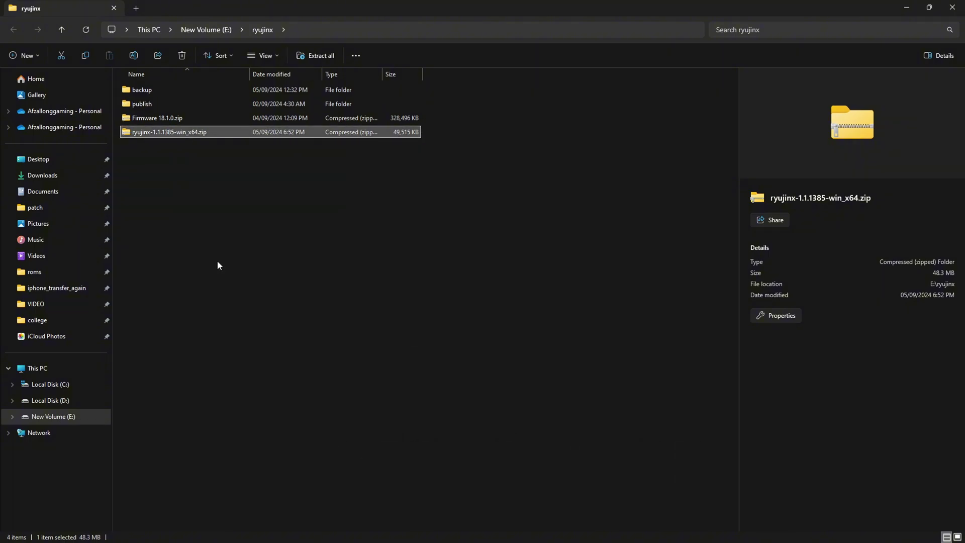
double_click(161, 104)
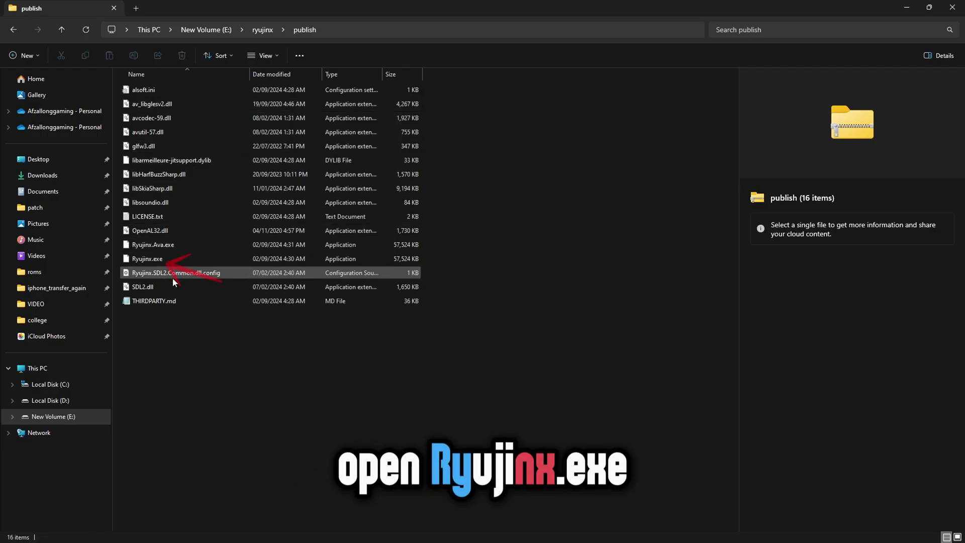
Launch Ryujinx.exe from the publish folder and dismiss the missing-keys error
left_click(150, 259)
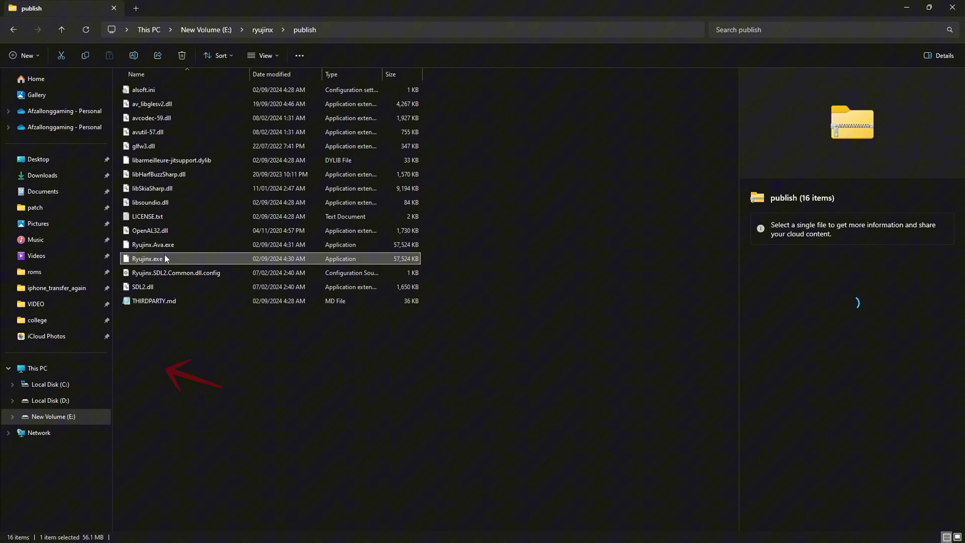
double_click(171, 258)
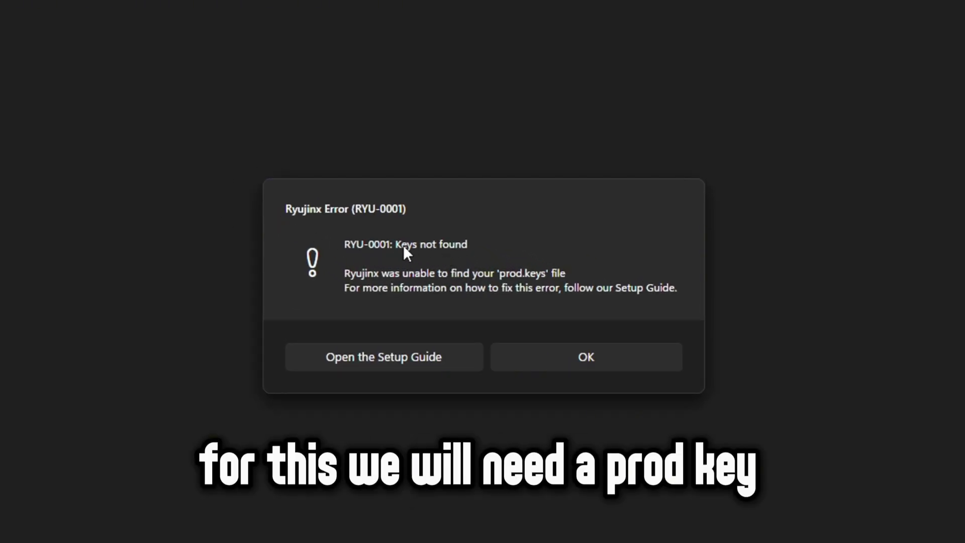
left_click(543, 362)
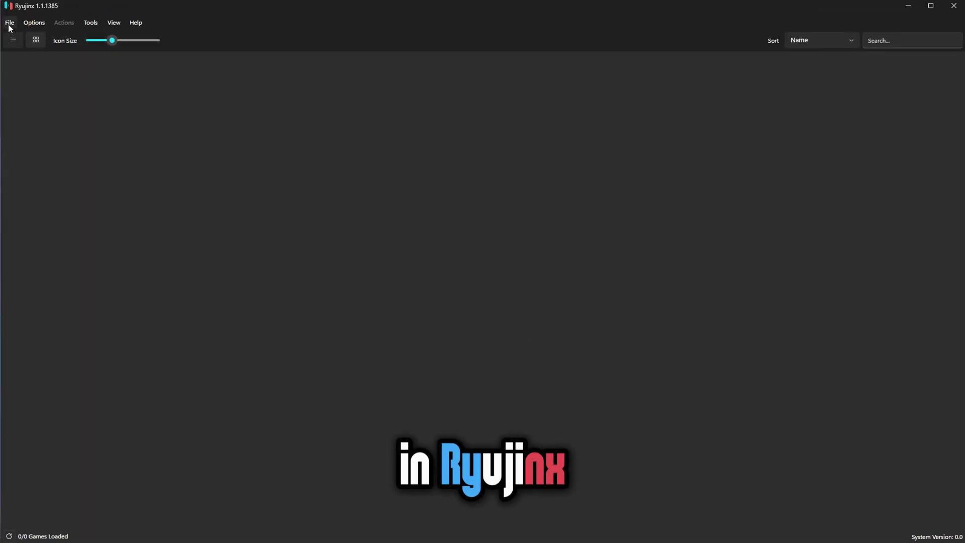
Open the Ryujinx data folder from the emulator and go into its system folder
left_click(10, 24)
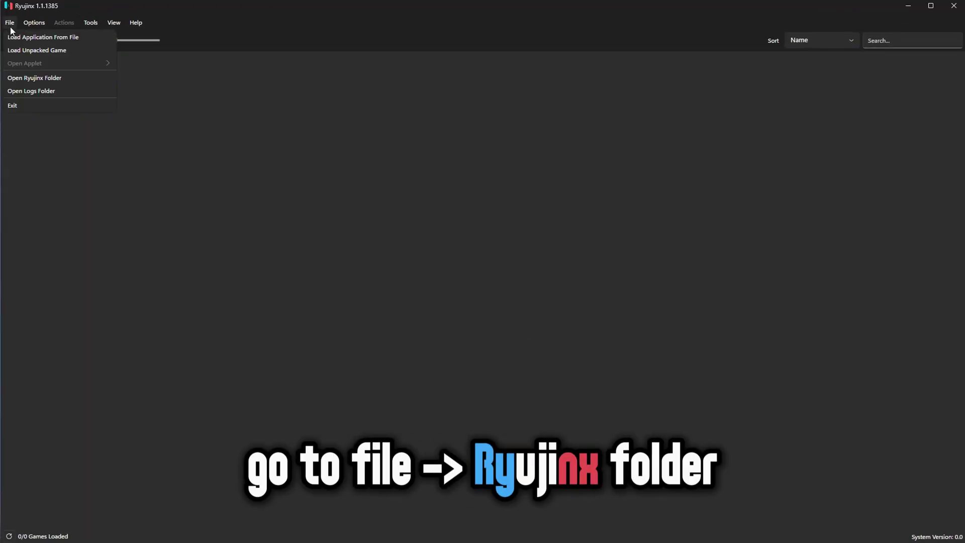
left_click(27, 82)
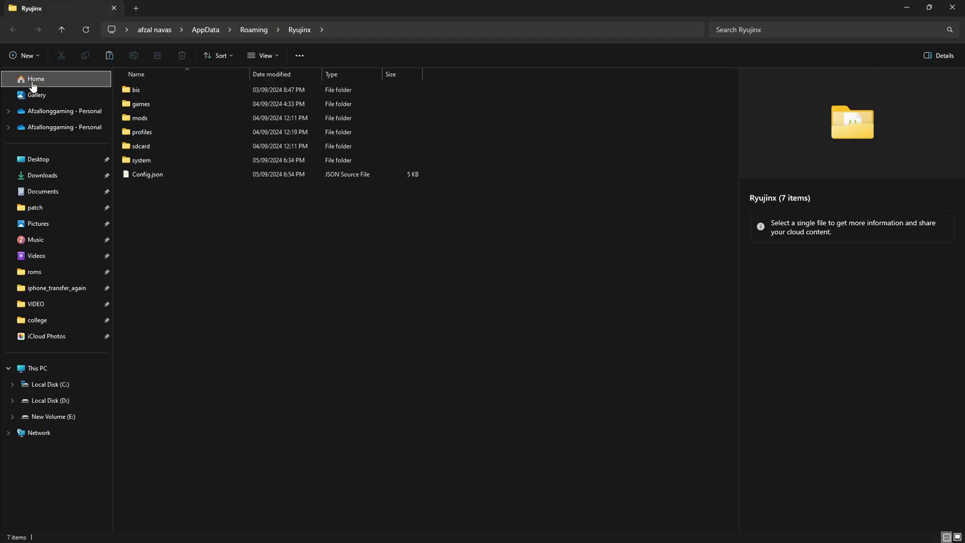
double_click(147, 161)
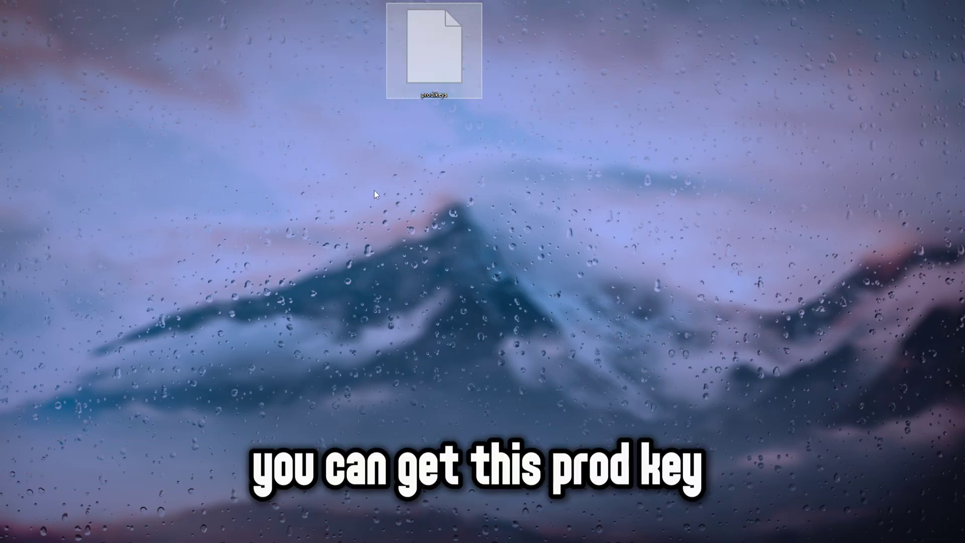
Transfer the prod.keys file from the desktop into the Ryujinx system folder
left_click_drag(511, 147, 415, 56)
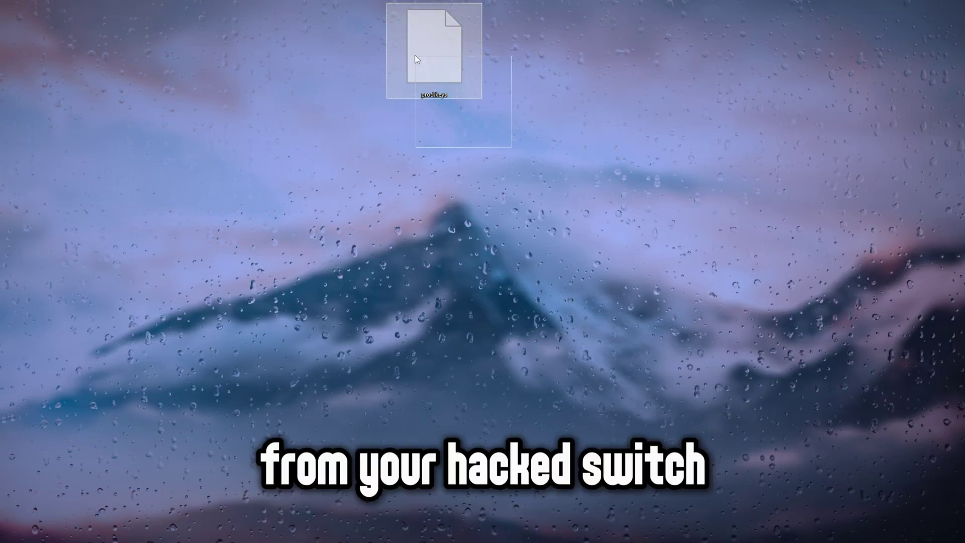
right_click(398, 76)
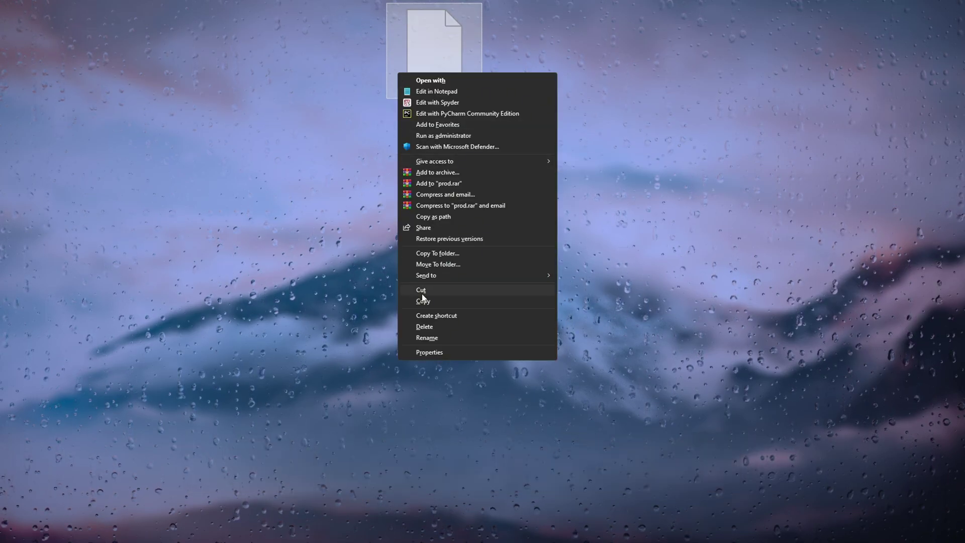
left_click(422, 298)
key("alt+Tab")
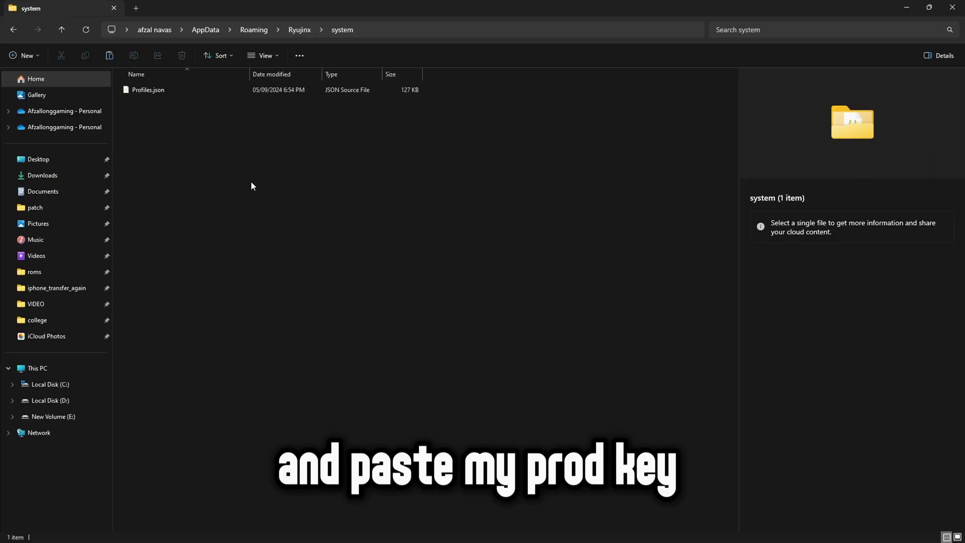
right_click(252, 185)
left_click(286, 252)
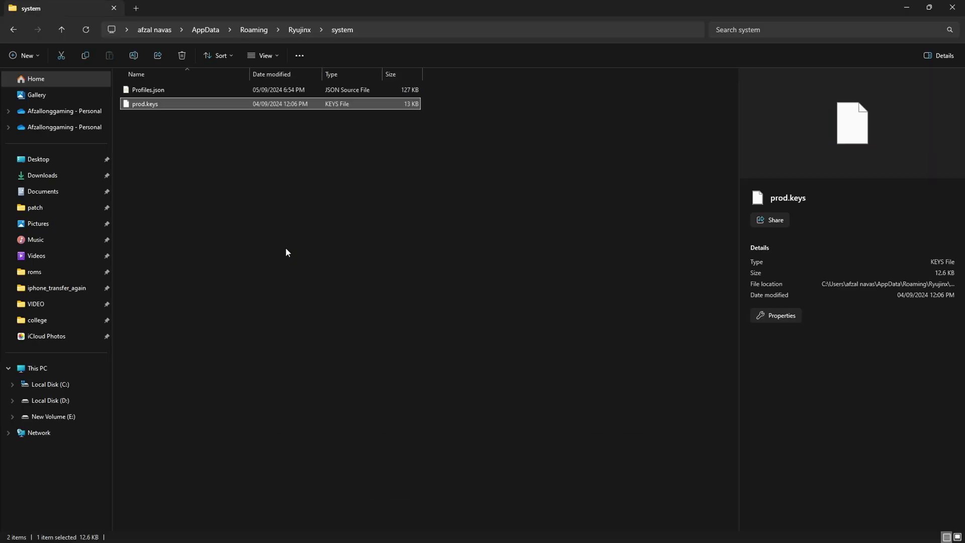
left_click(287, 251)
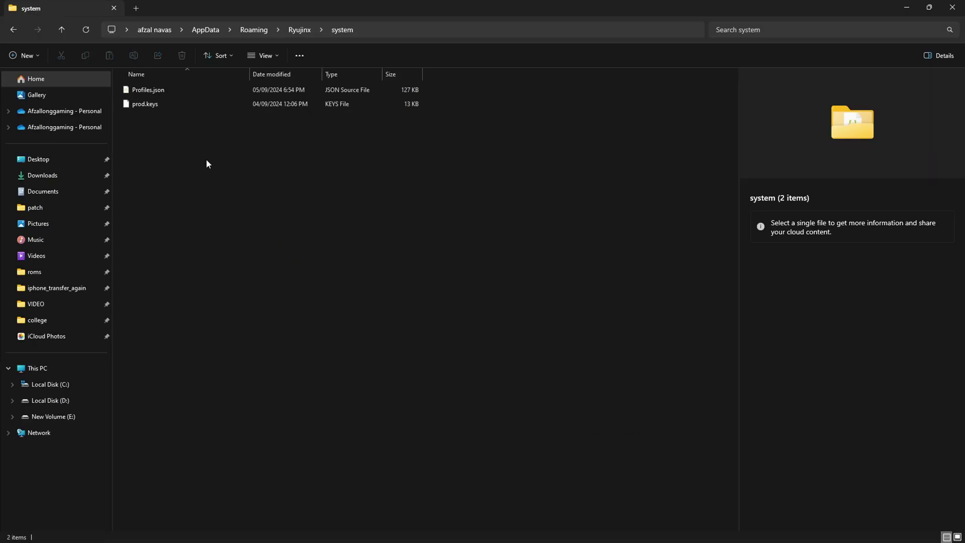
Close the system folder window and return to Ryujinx
left_click(950, 6)
key("super")
left_click(527, 530)
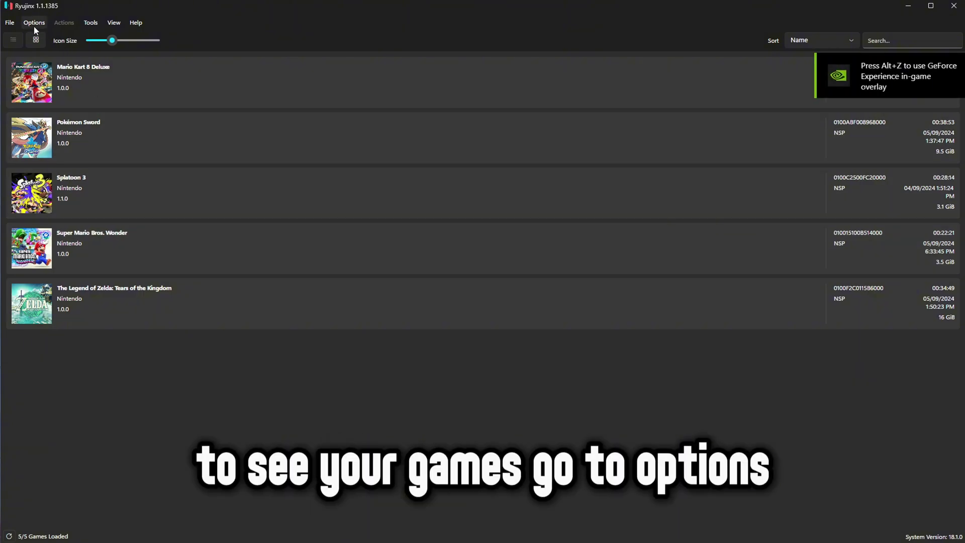
Remove E:\ryujinx\backup\roms from the game directories in the Ryujinx settings and apply the change
left_click(34, 25)
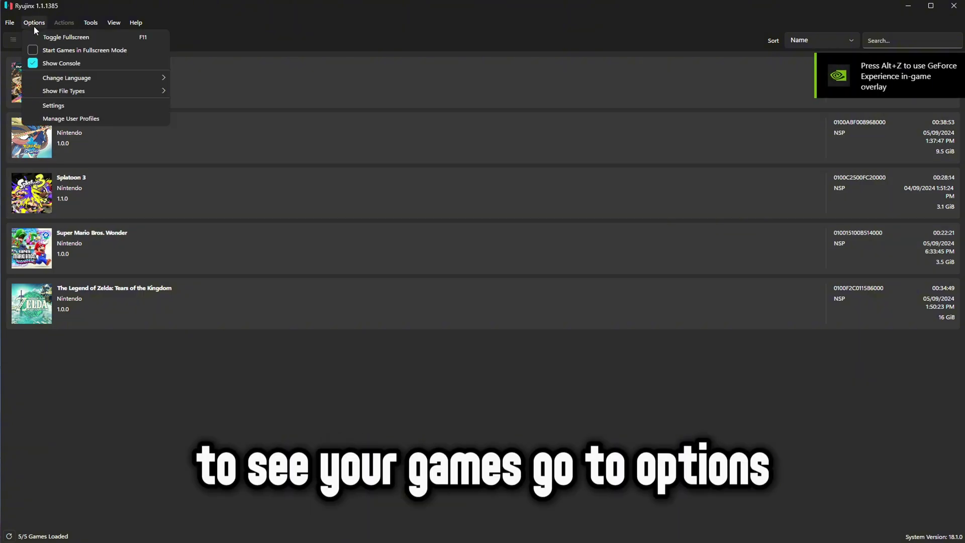
left_click(59, 107)
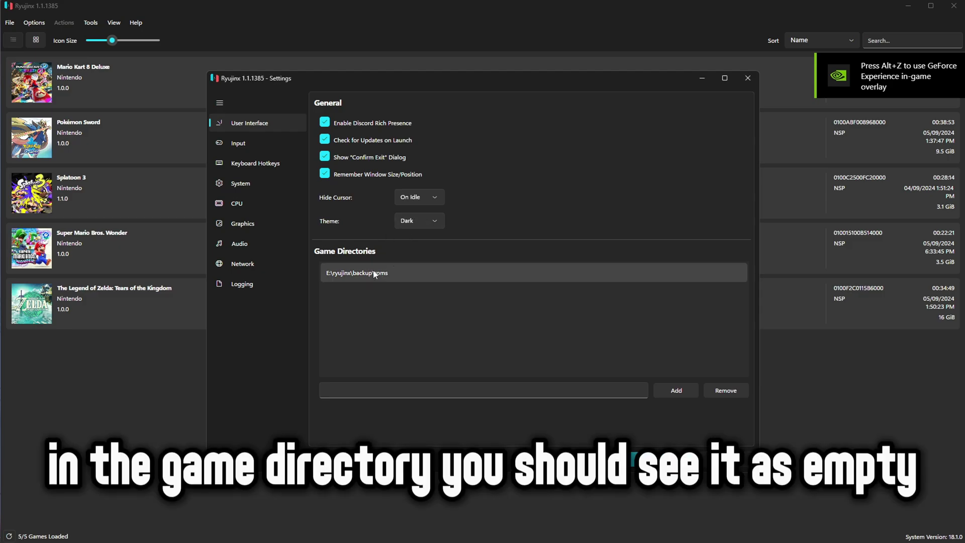
left_click(374, 273)
left_click(721, 395)
left_click(733, 459)
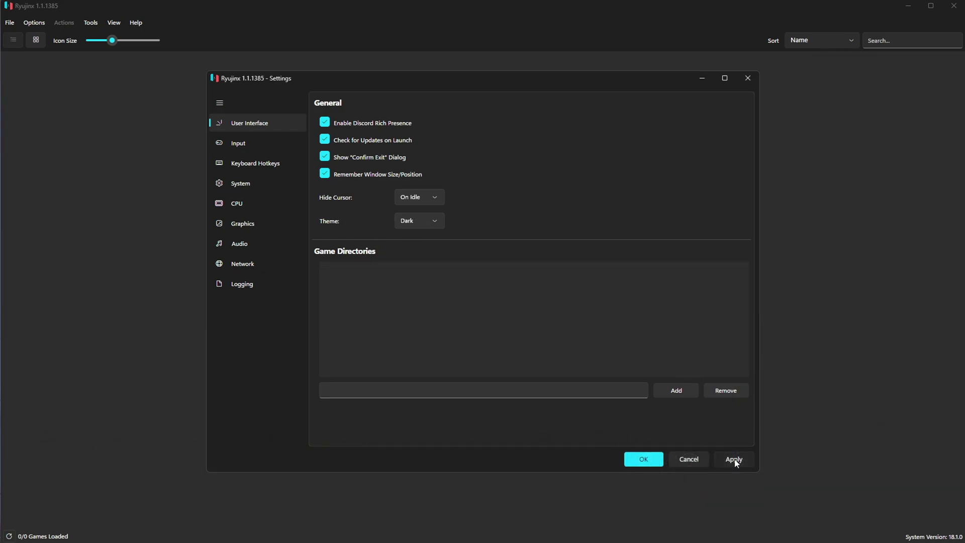
Add the roms folder inside ryujinx\backup as a game directory, apply the change and close the settings
left_click(673, 394)
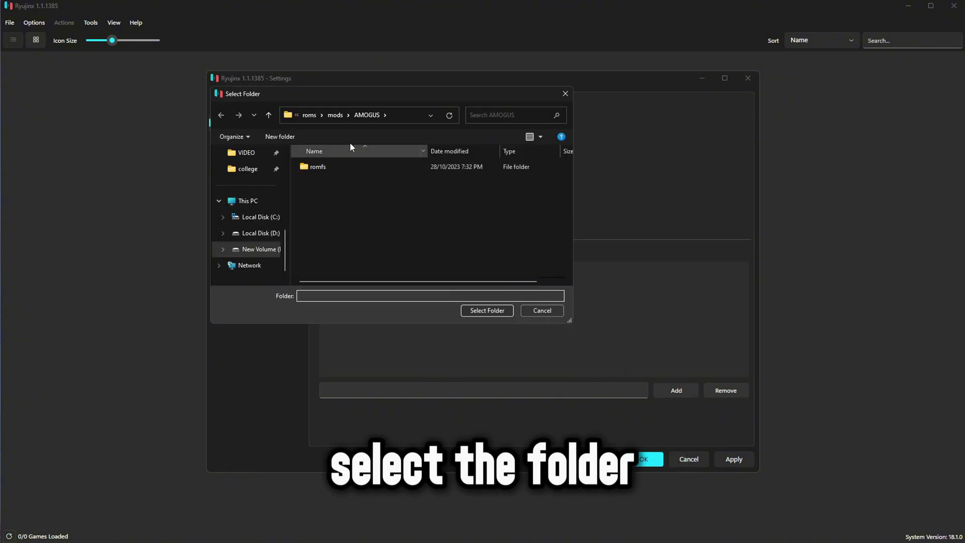
left_click(309, 115)
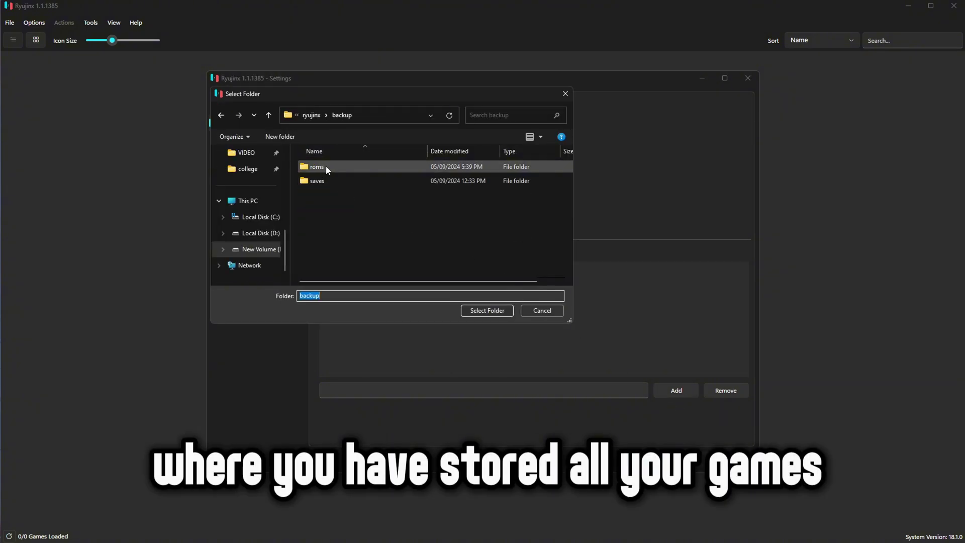
double_click(303, 171)
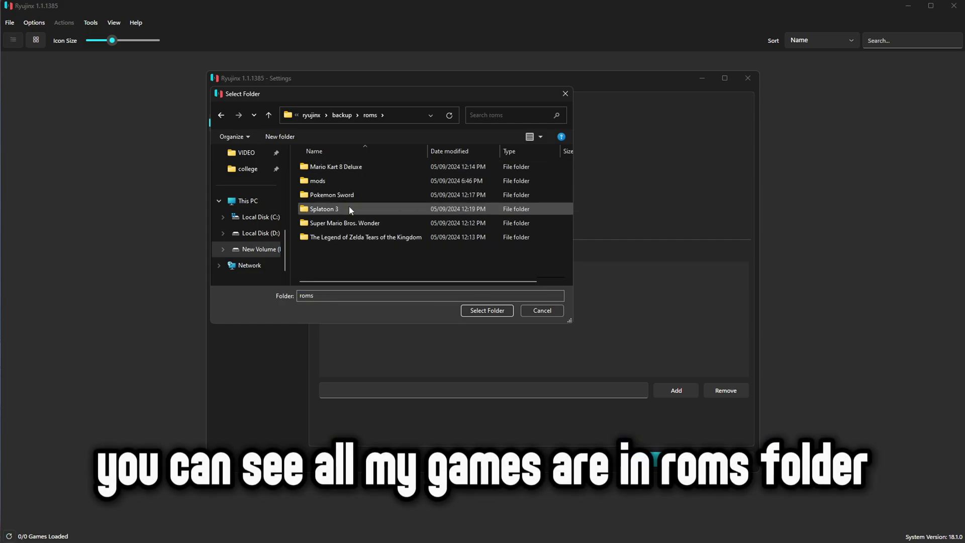
left_click(339, 116)
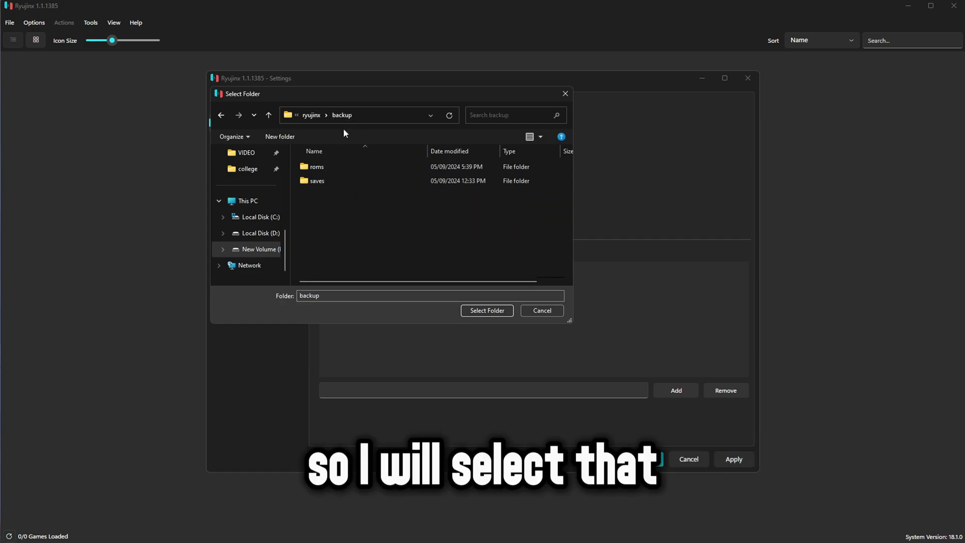
left_click(334, 166)
left_click(486, 310)
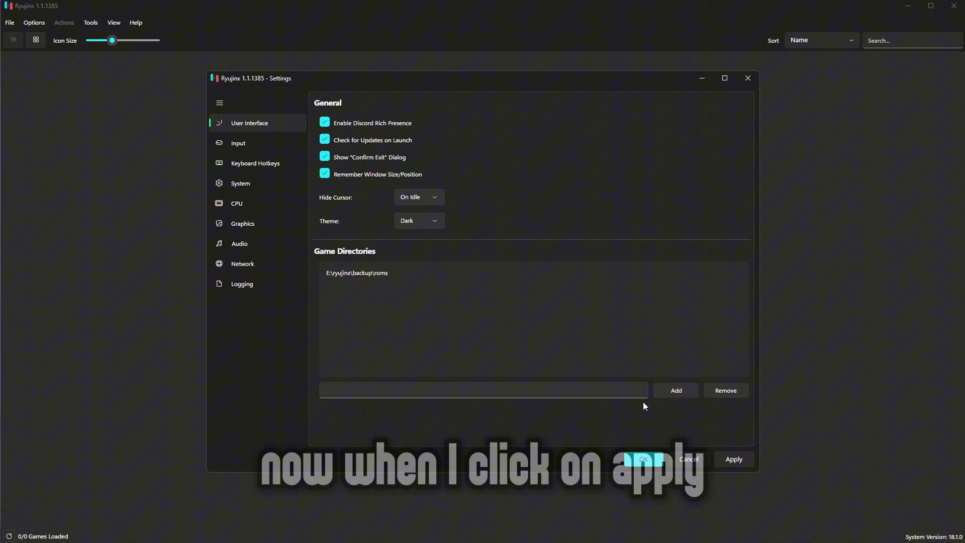
left_click(726, 459)
left_click(683, 459)
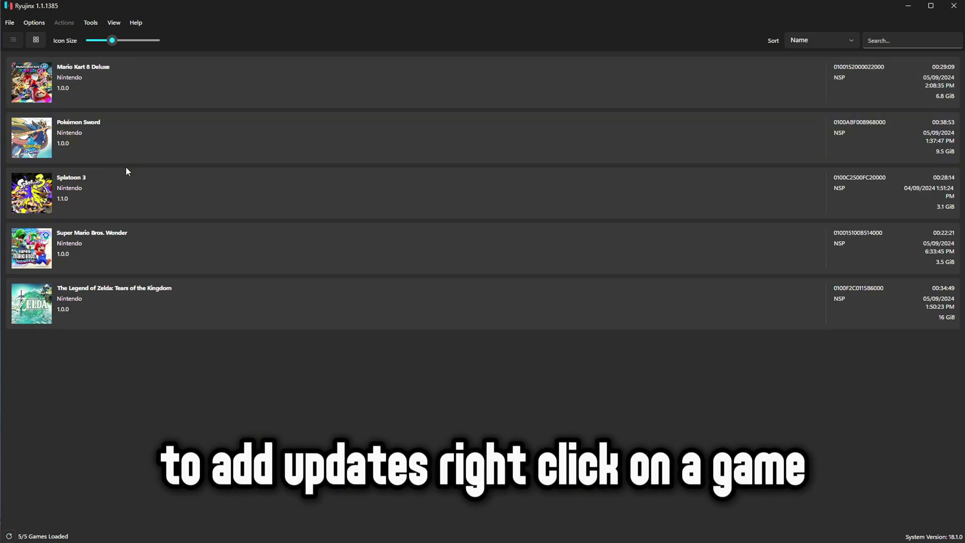
Add the update file Mario Kart 8 Deluxe 3.0.1.nsp to Mario Kart 8 Deluxe's title updates and save
left_click(118, 100)
right_click(119, 98)
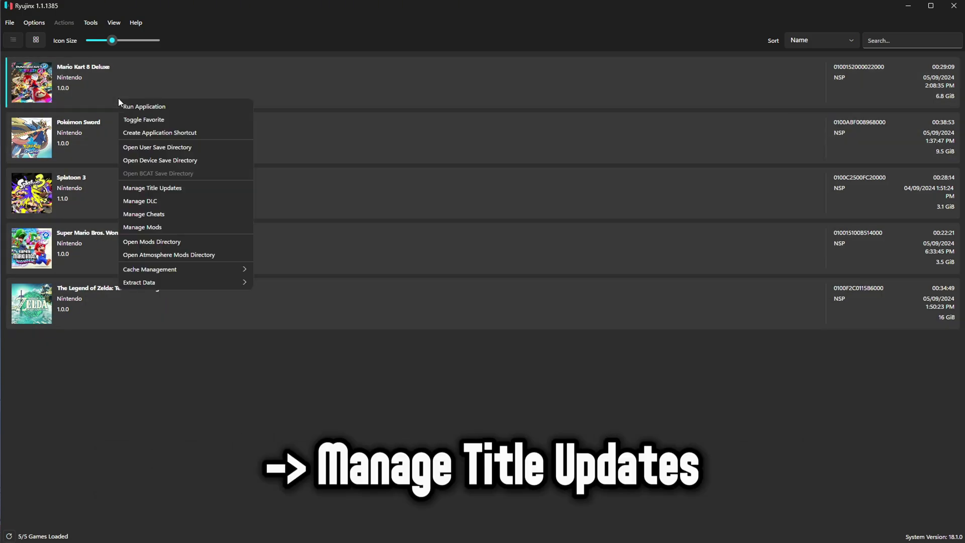
left_click(151, 188)
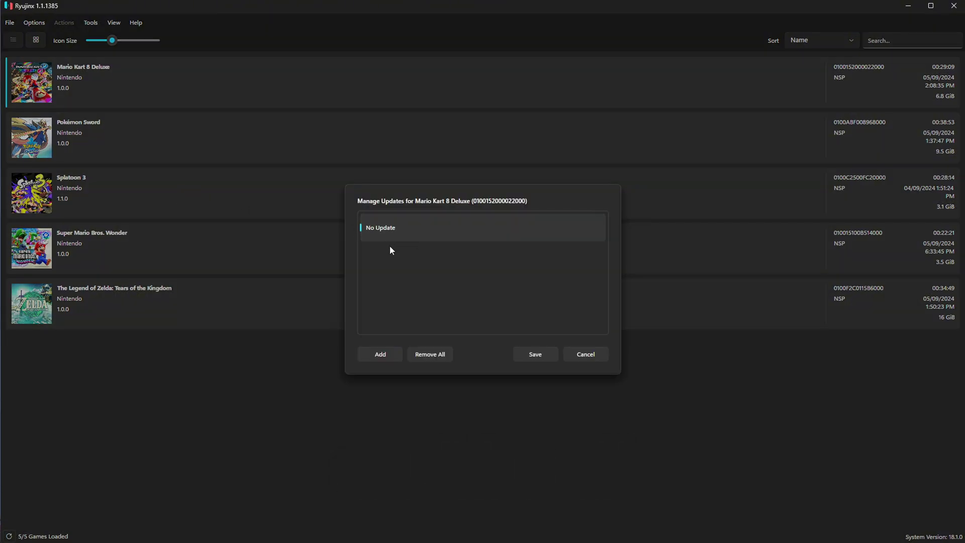
left_click(377, 358)
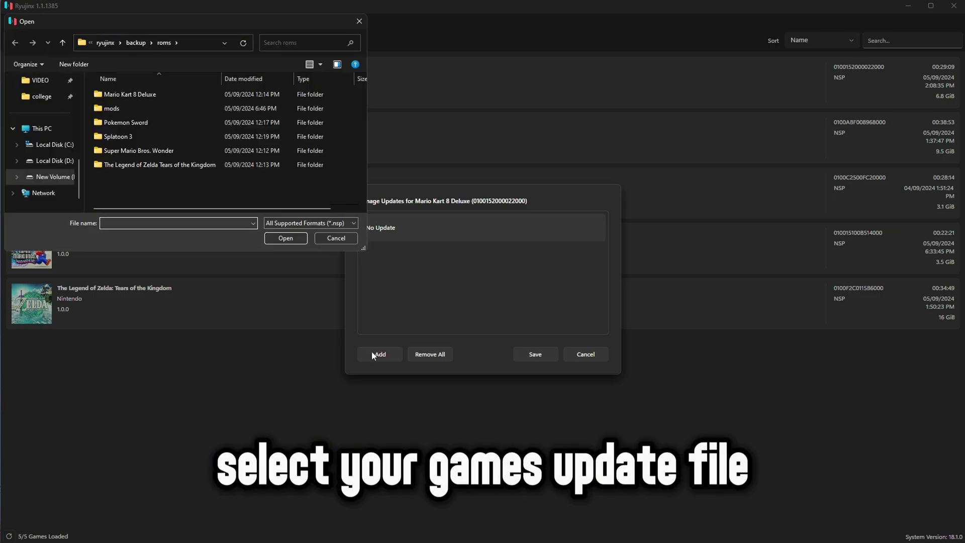
double_click(137, 95)
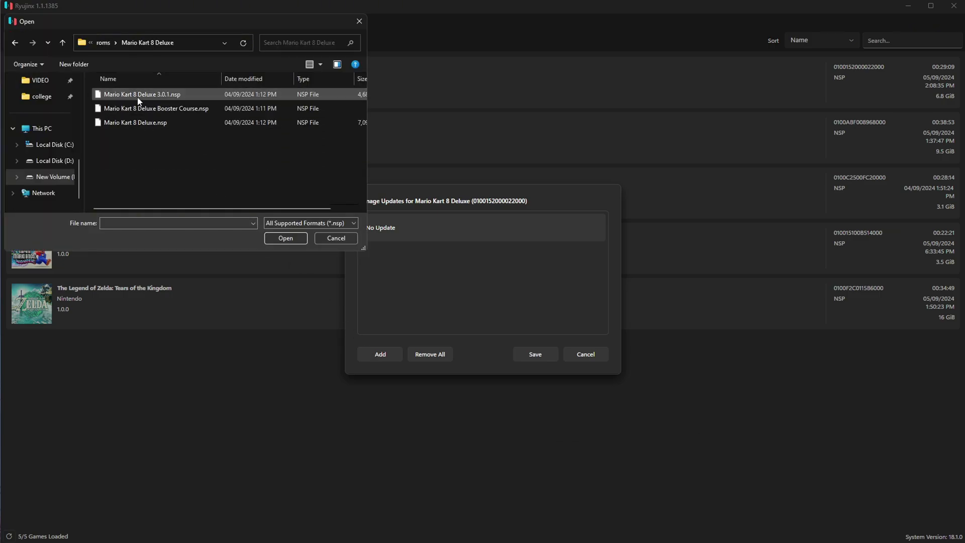
double_click(163, 96)
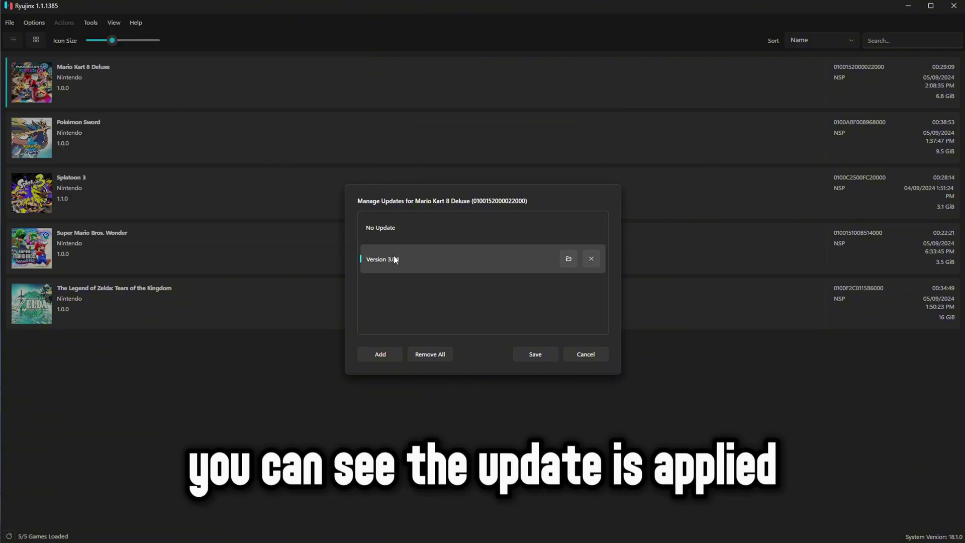
left_click(536, 355)
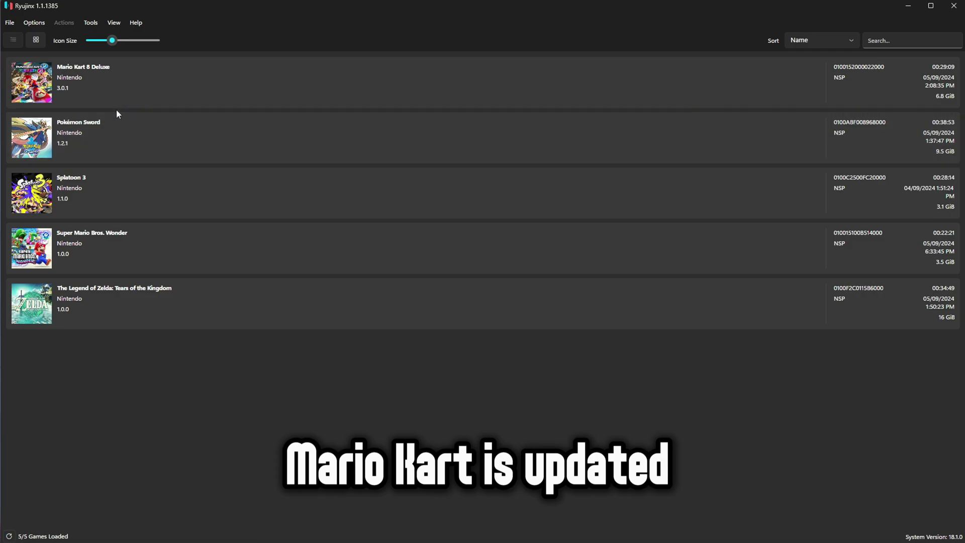
Add Mario Kart 8 Deluxe Booster Course.nsp as downloadable content for Mario Kart 8 Deluxe, save it and run the game
left_click(110, 99)
right_click(109, 99)
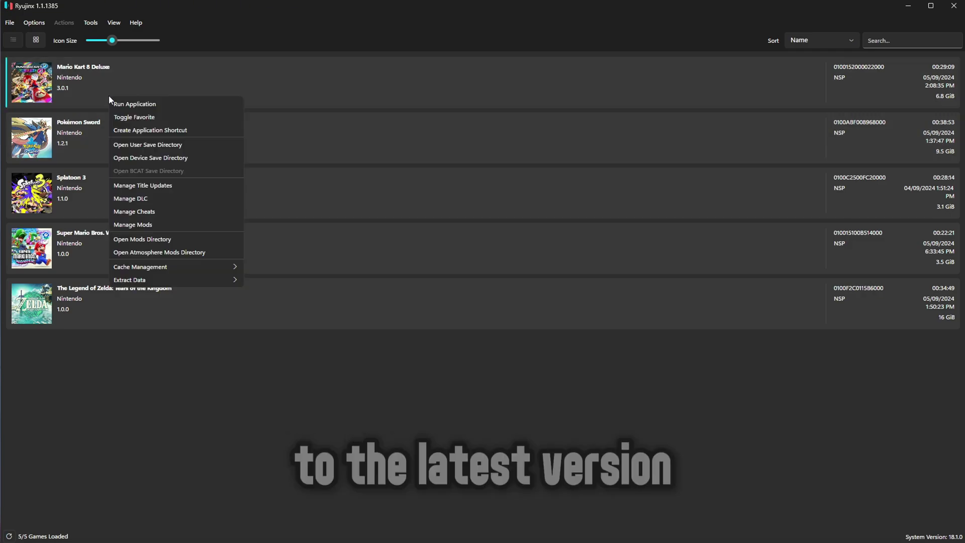
left_click(139, 199)
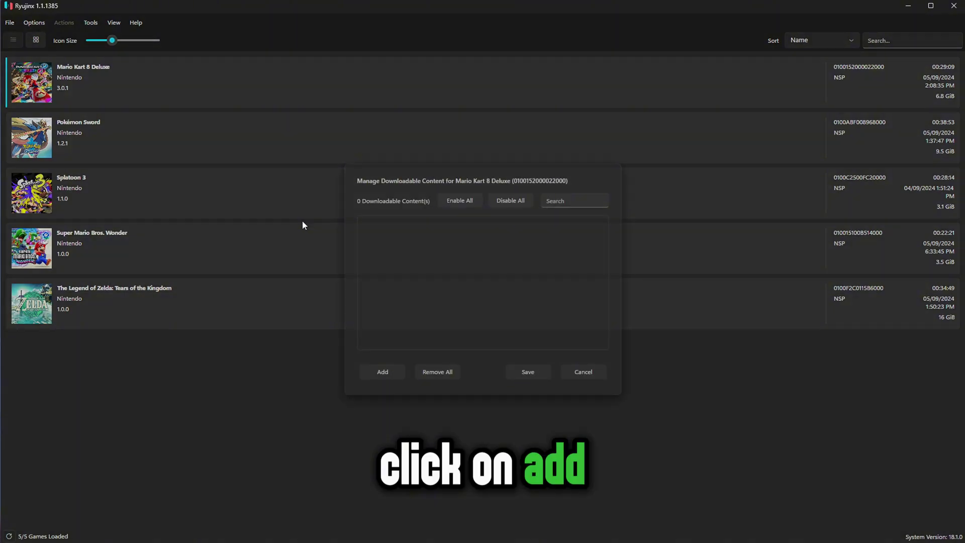
left_click(386, 372)
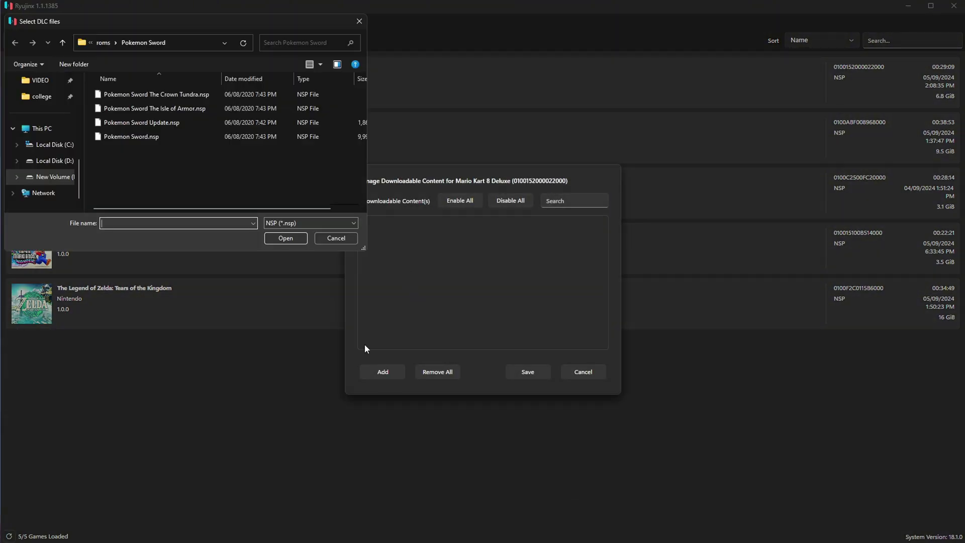
left_click(108, 45)
double_click(161, 94)
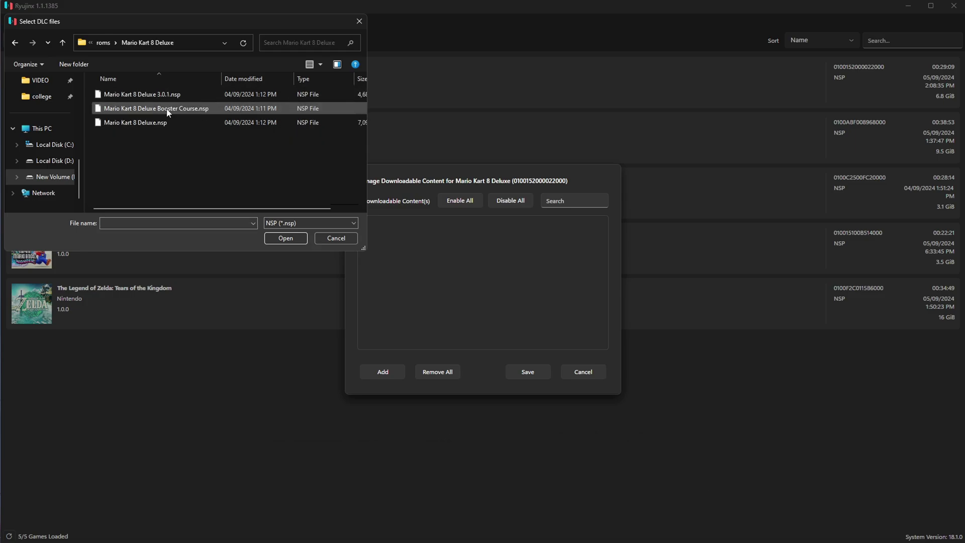
double_click(168, 113)
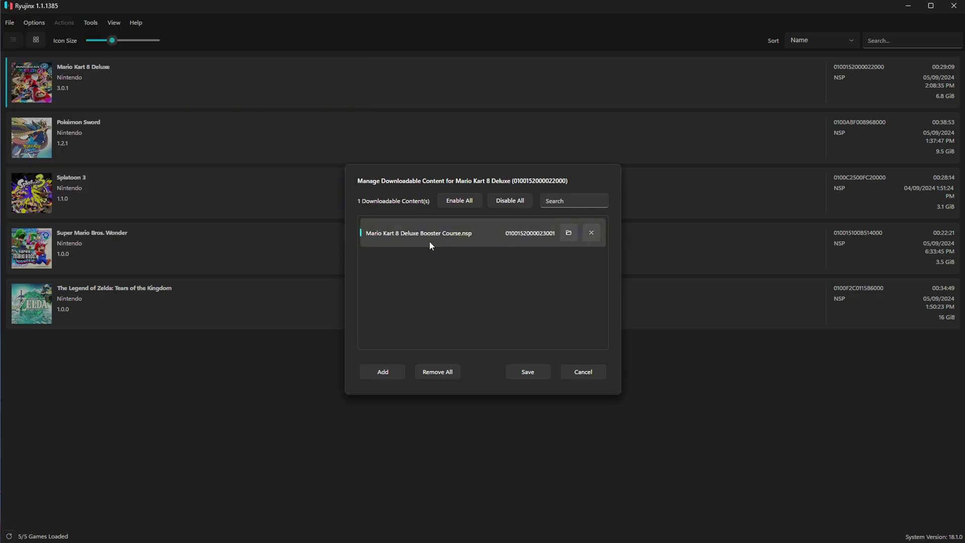
left_click(531, 371)
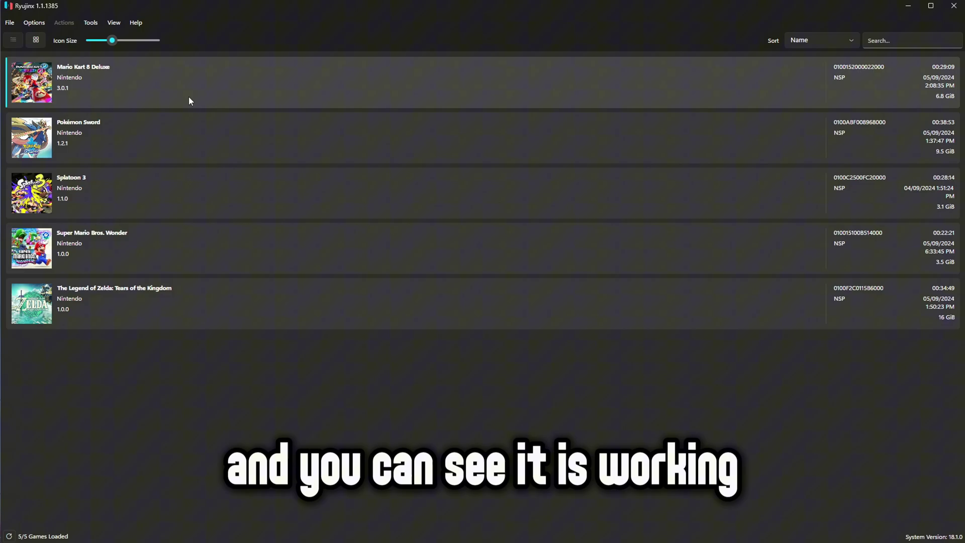
double_click(178, 96)
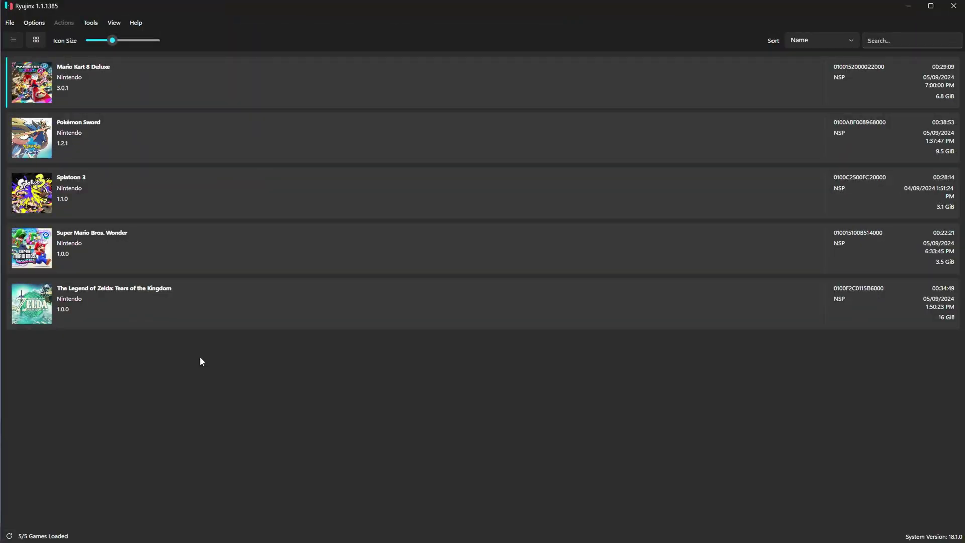
Set Player 1's input device to PS4 Controller (0) in the Ryujinx settings and review the controller mapping
left_click(34, 23)
left_click(53, 105)
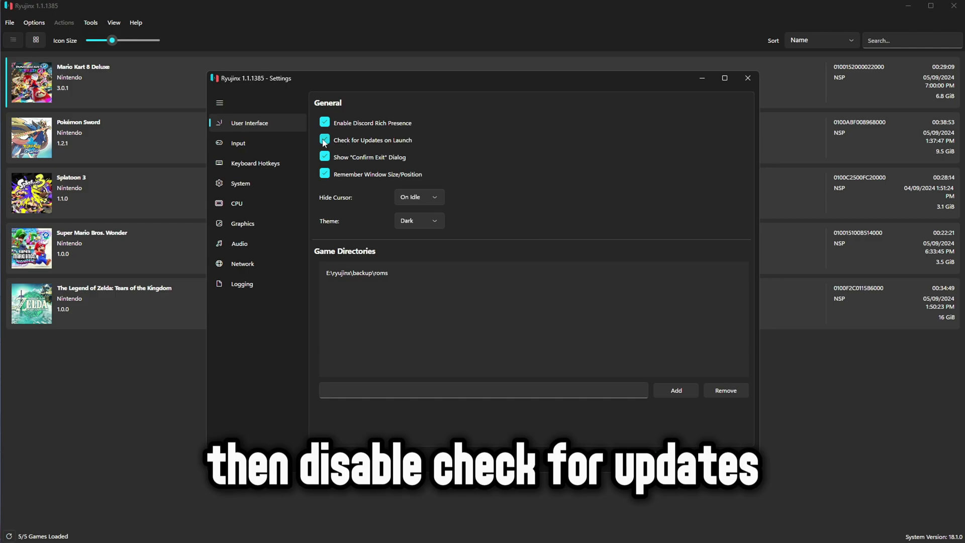
left_click(264, 143)
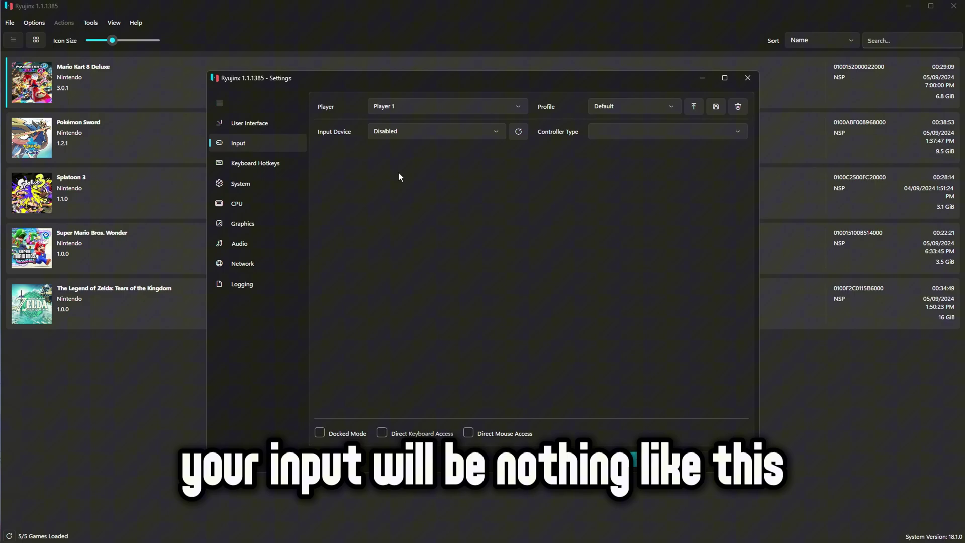
left_click(415, 134)
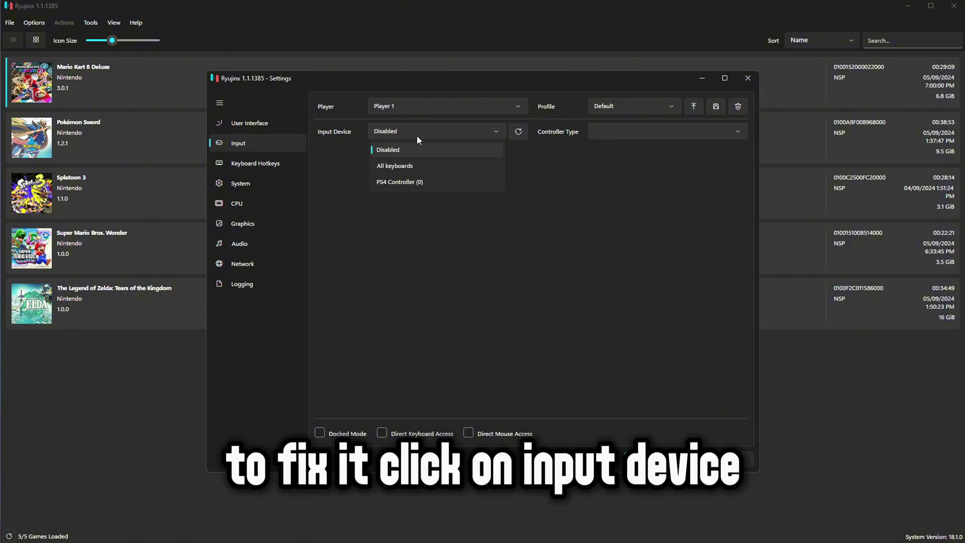
left_click(397, 183)
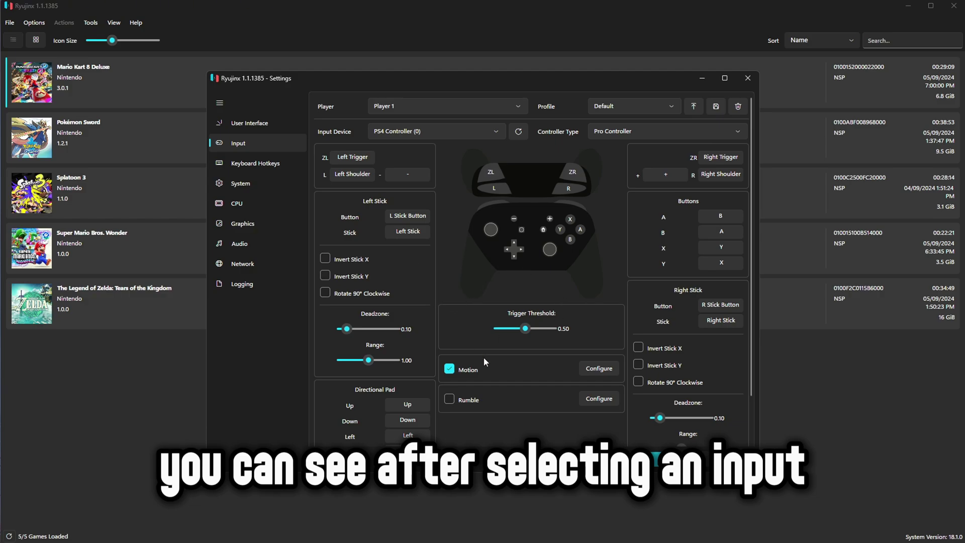
scroll(484, 361, "down", 2)
scroll(484, 217, "up", 2)
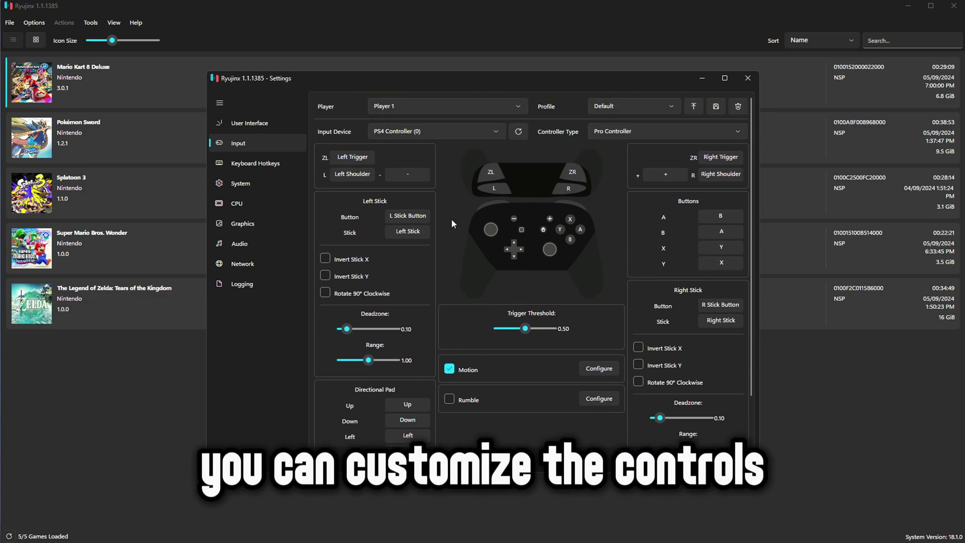
Enable VSync and Ignore Missing Services in the system settings
left_click(238, 169)
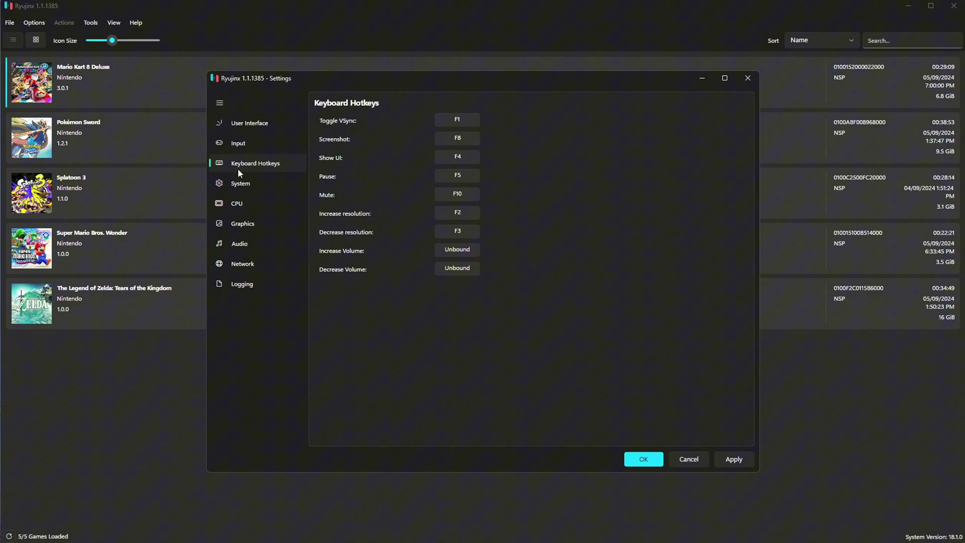
left_click(240, 183)
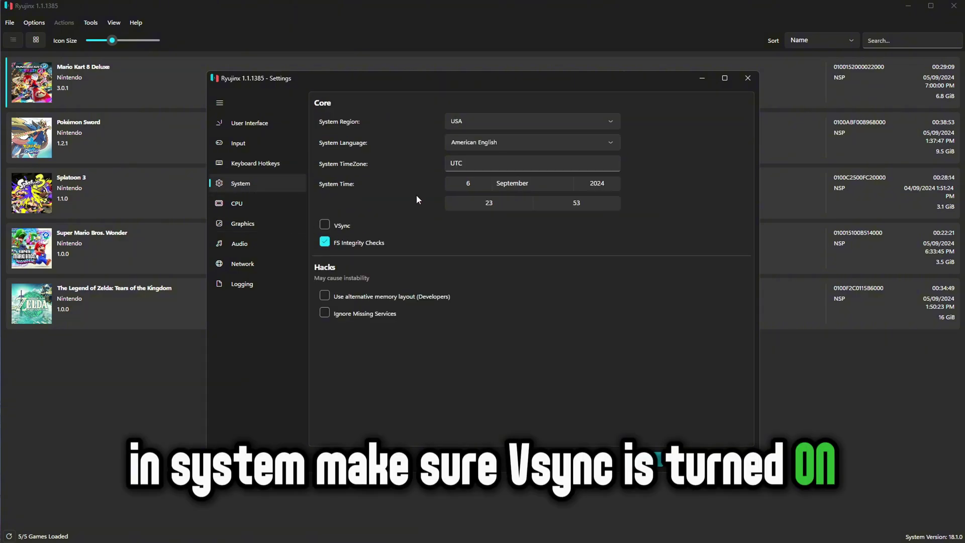
left_click(325, 225)
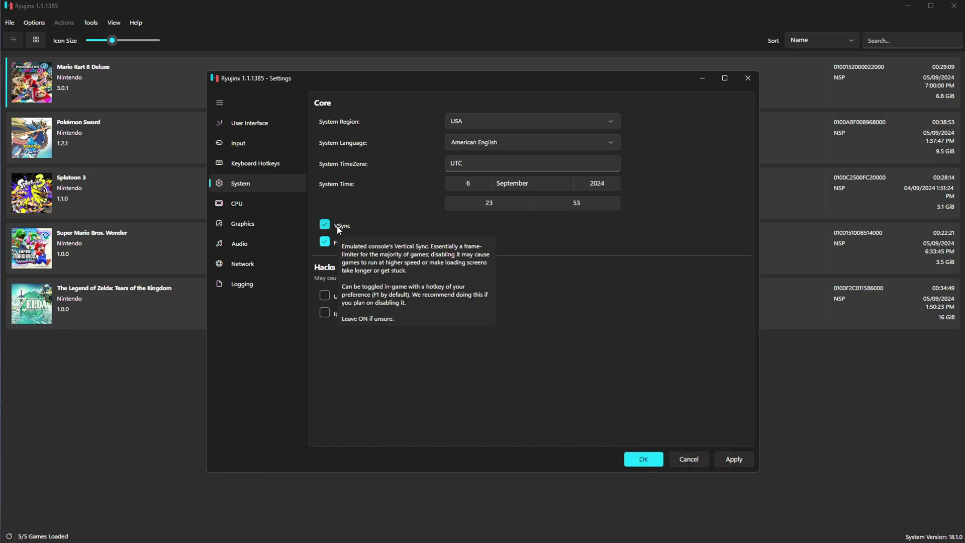
left_click(340, 314)
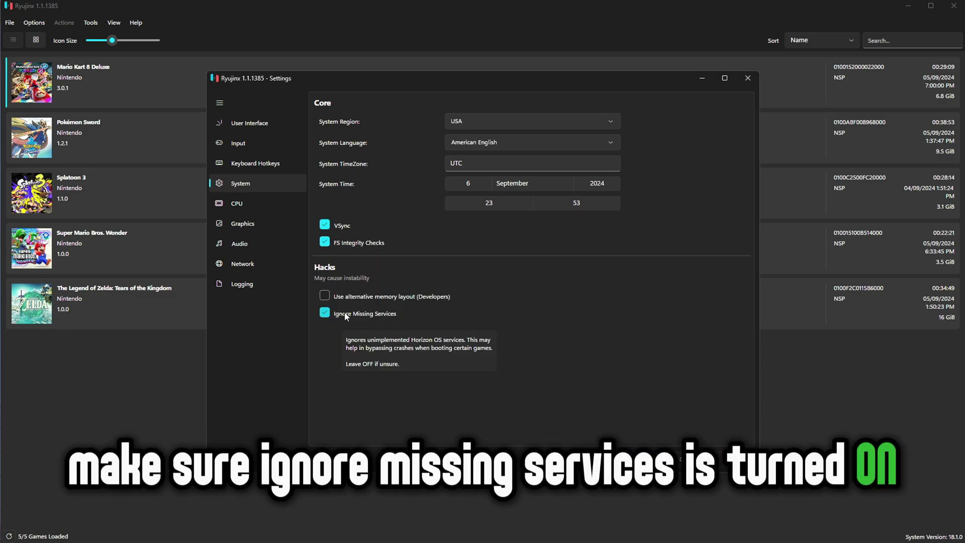
Select Host Unchecked (fastest, unsafe) as the CPU memory manager mode
left_click(246, 205)
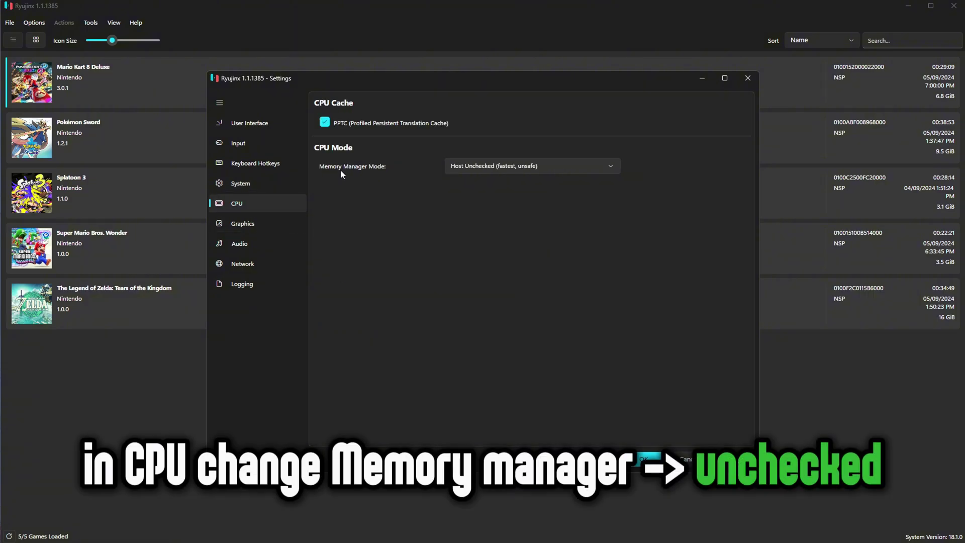
left_click(477, 167)
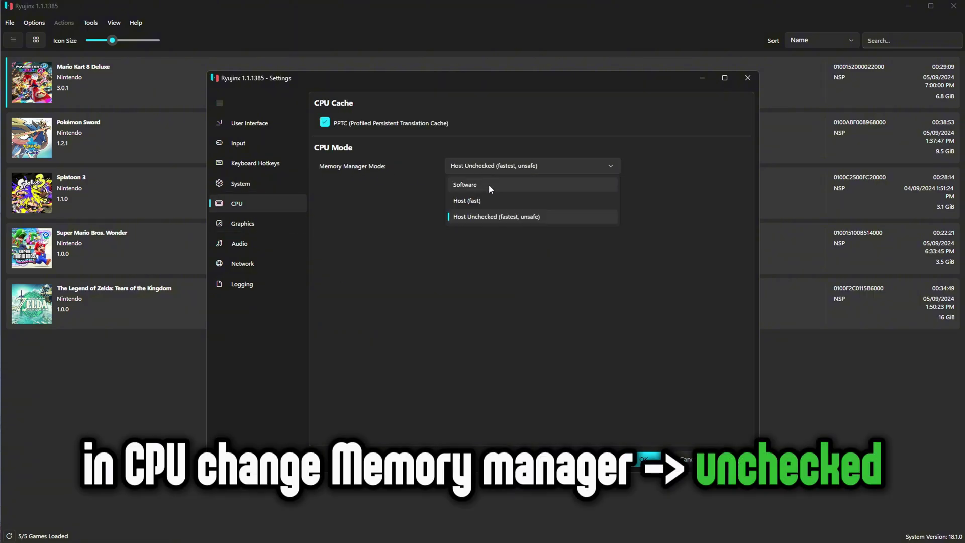
left_click(481, 217)
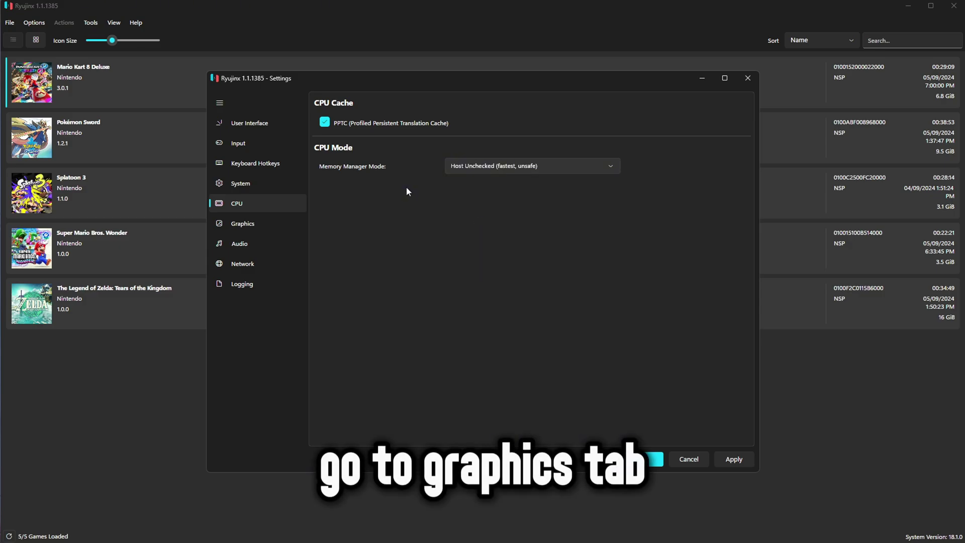
Select Vulkan as the graphics backend and NVIDIA GeForce GTX 1050 Ti (dGPU) as the preferred GPU
left_click(256, 226)
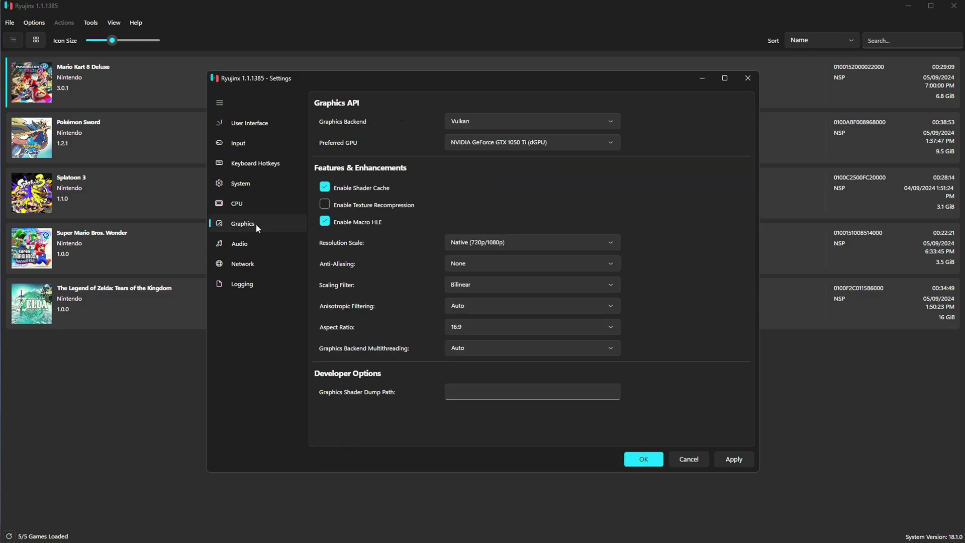
left_click(472, 118)
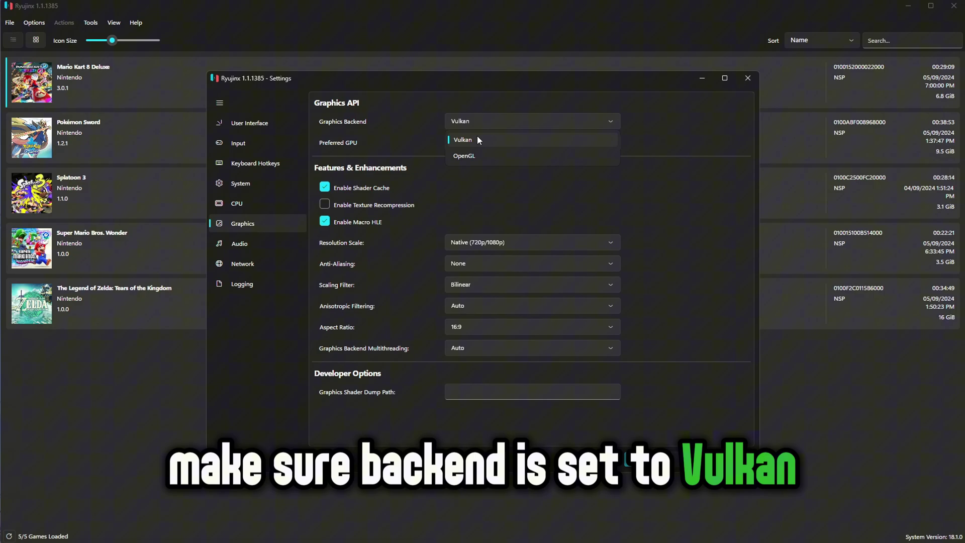
left_click(472, 139)
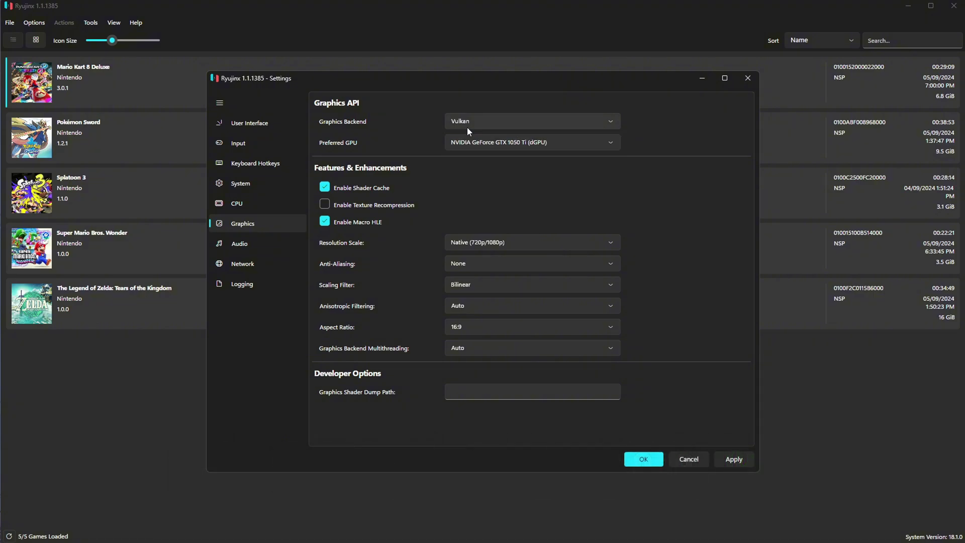
left_click(472, 144)
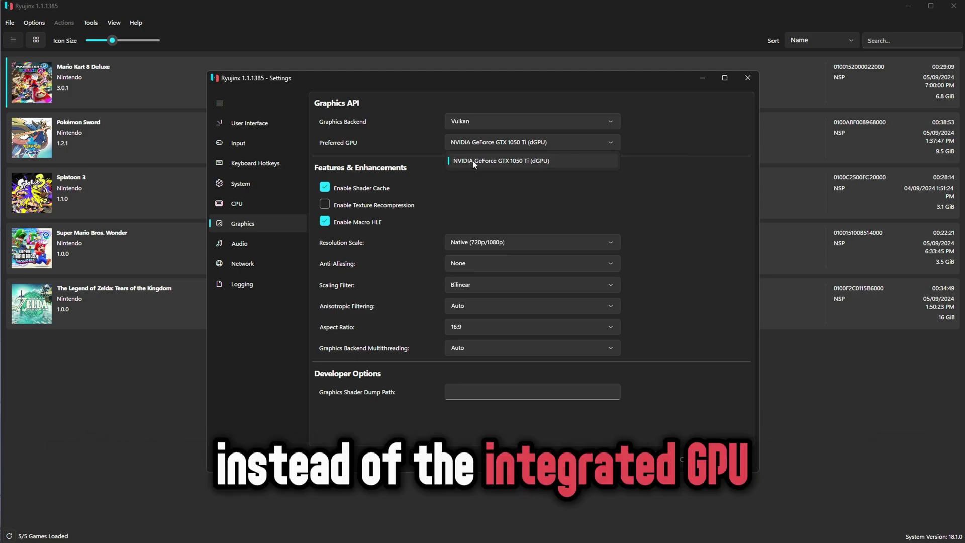
left_click(473, 162)
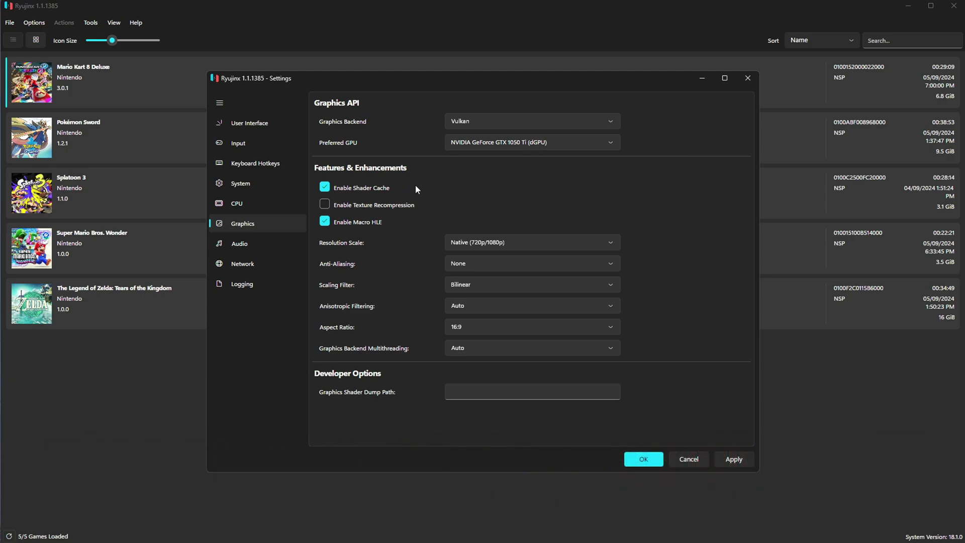
Enable texture recompression and set the resolution scale to 2x (1440p/2160p)
left_click(355, 206)
left_click(476, 241)
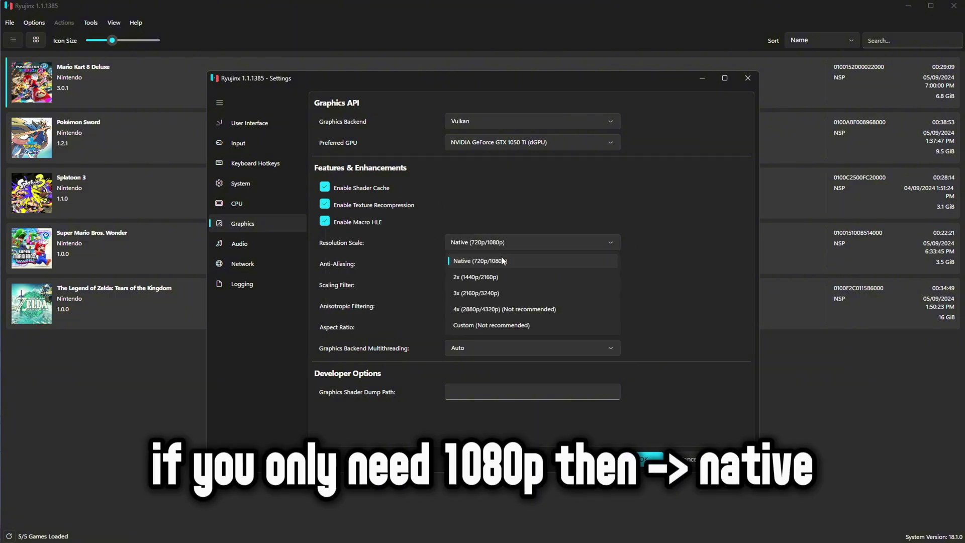
left_click(473, 278)
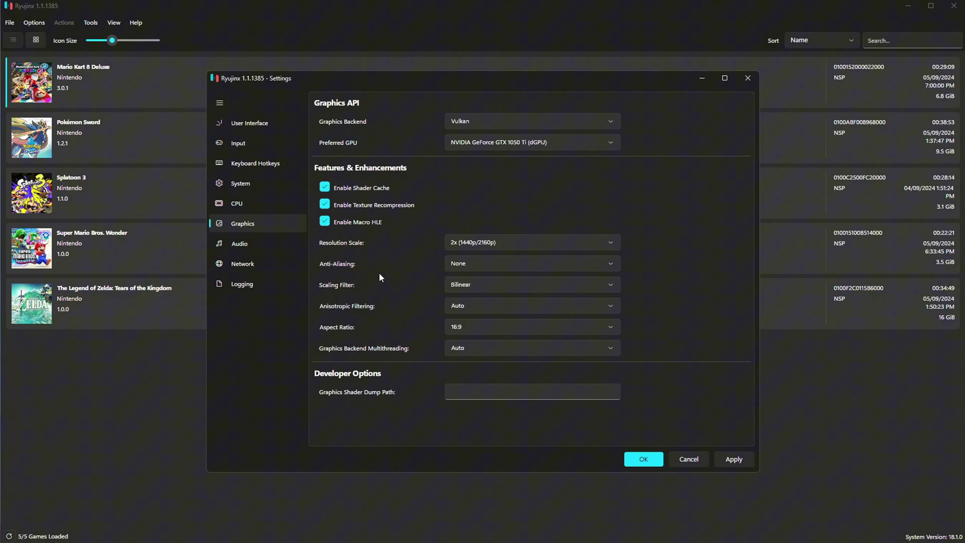
Select None for anti-aliasing and Bilinear for the scaling filter
left_click(475, 267)
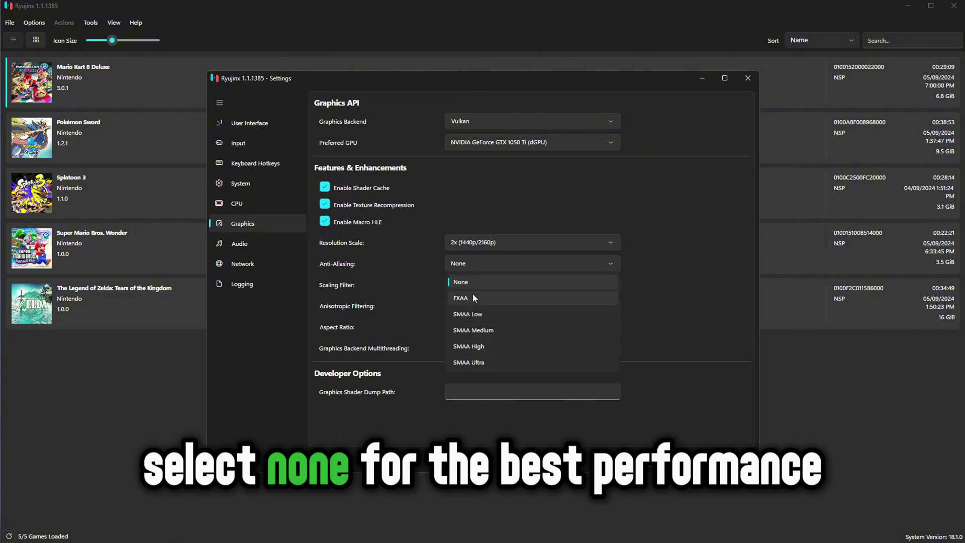
left_click(459, 282)
left_click(468, 287)
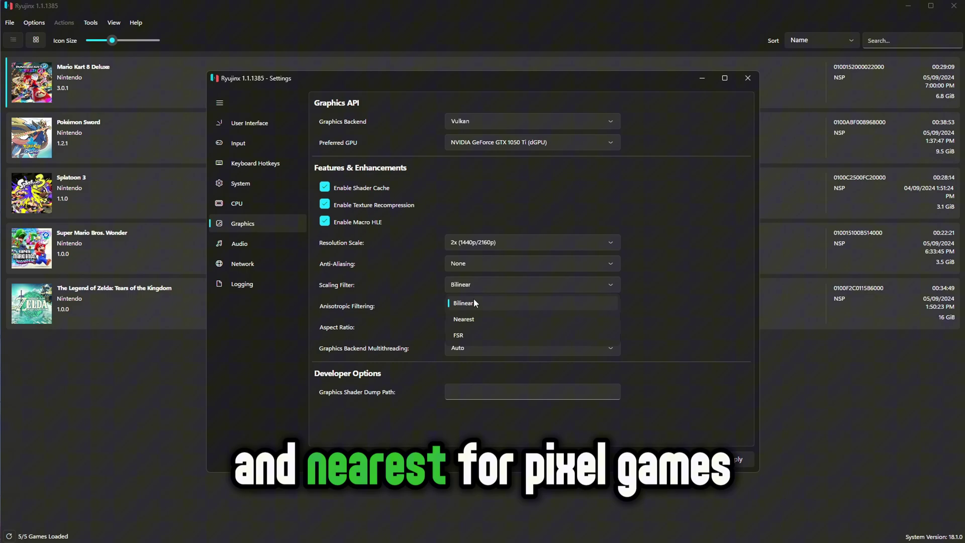
left_click(474, 302)
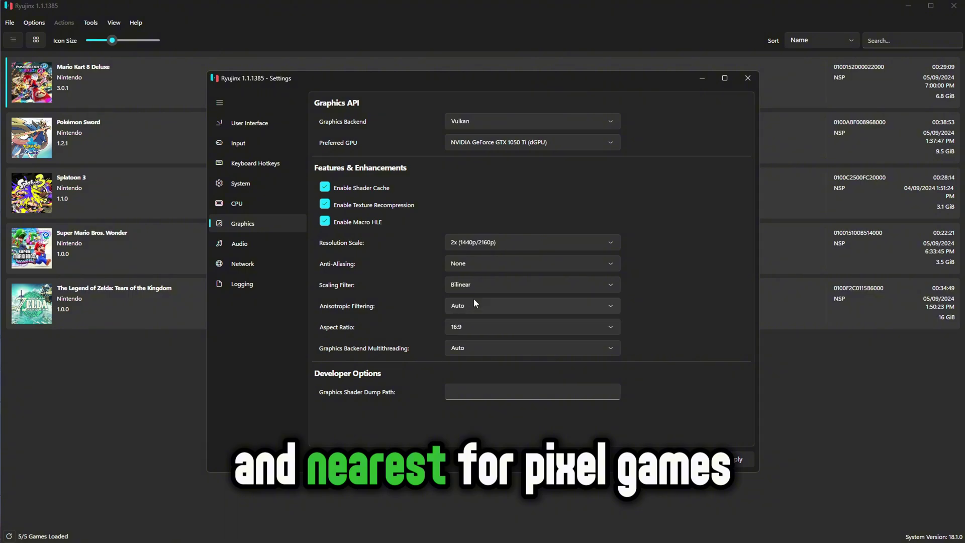
Set Graphics Backend Multithreading to On and acknowledge the backend threading warning
left_click(472, 347)
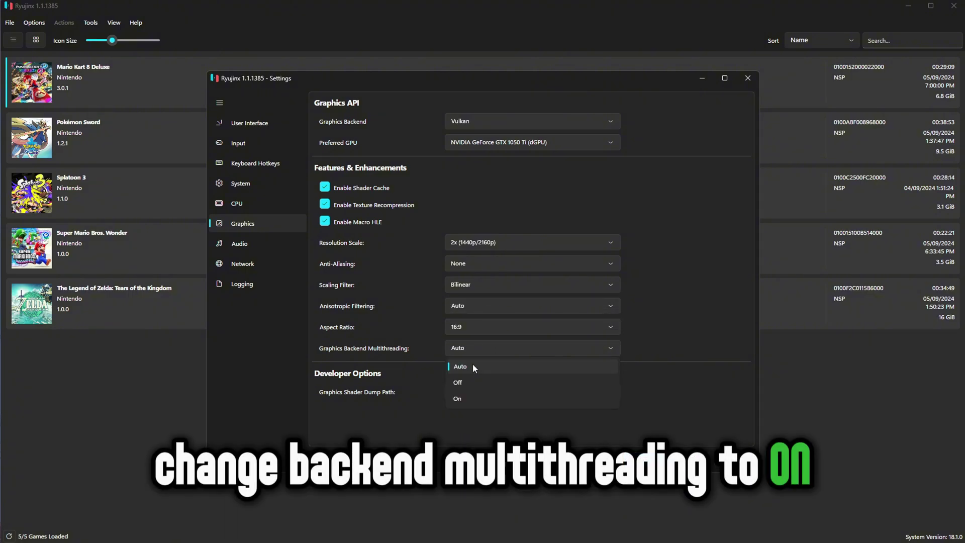
left_click(474, 397)
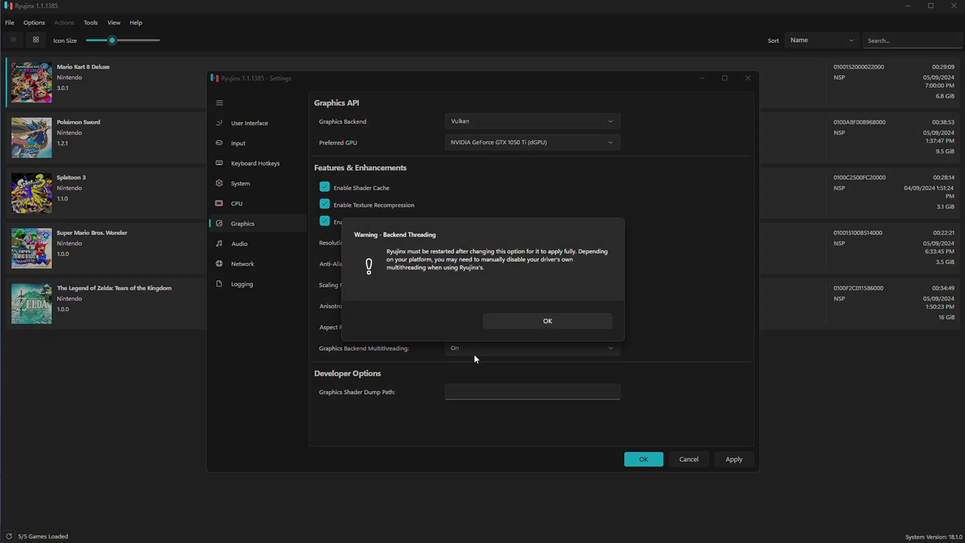
left_click(520, 325)
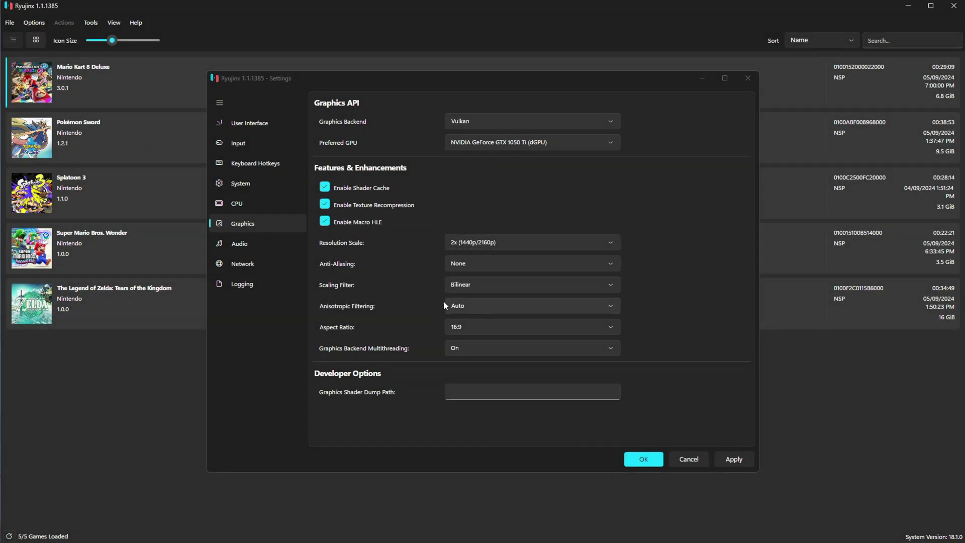
left_click(260, 244)
left_click(260, 264)
left_click(263, 284)
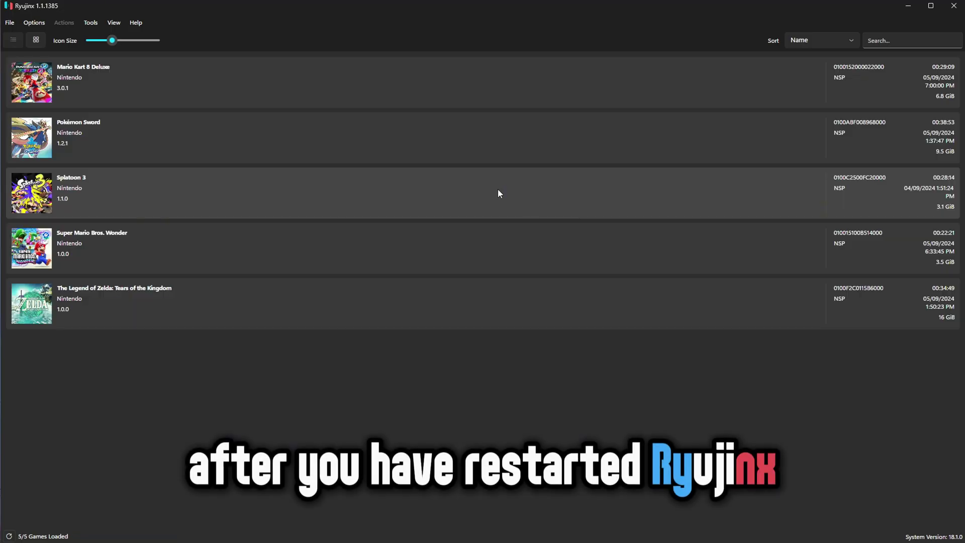
Switch to the Windows Graphics settings and search the custom app list for "ryu"
key("super")
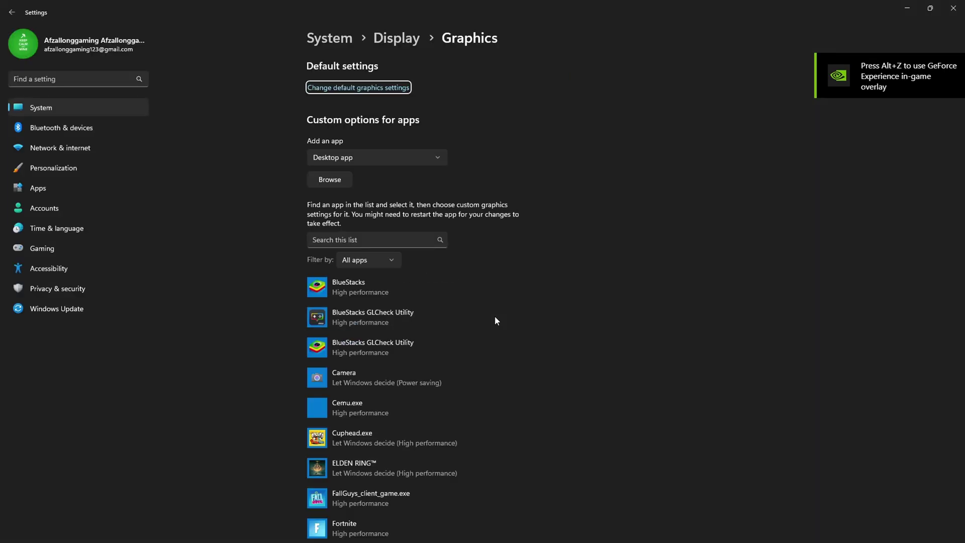
left_click(366, 242)
type("ryu")
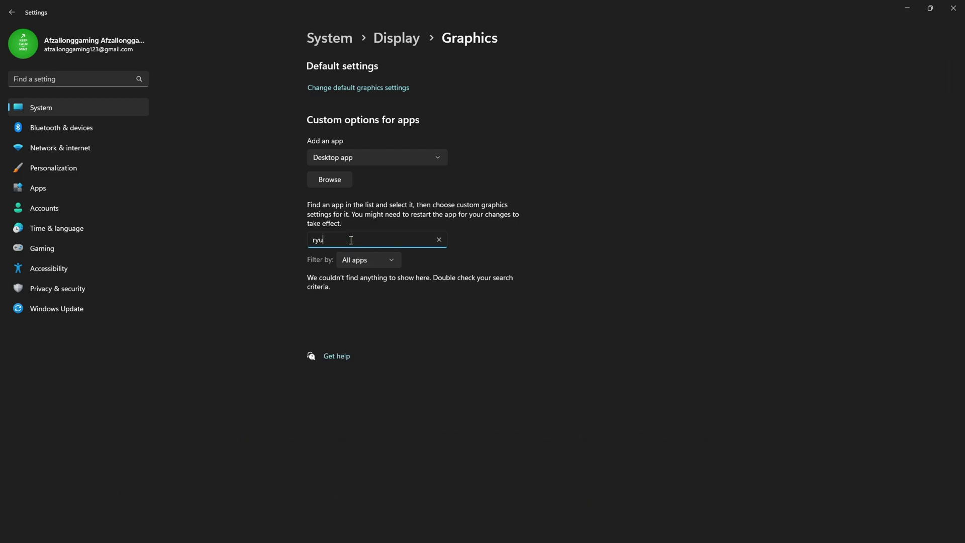
Add Ryujinx.exe from E:\ryujinx\publish to the custom graphics options as a desktop app
left_click(328, 180)
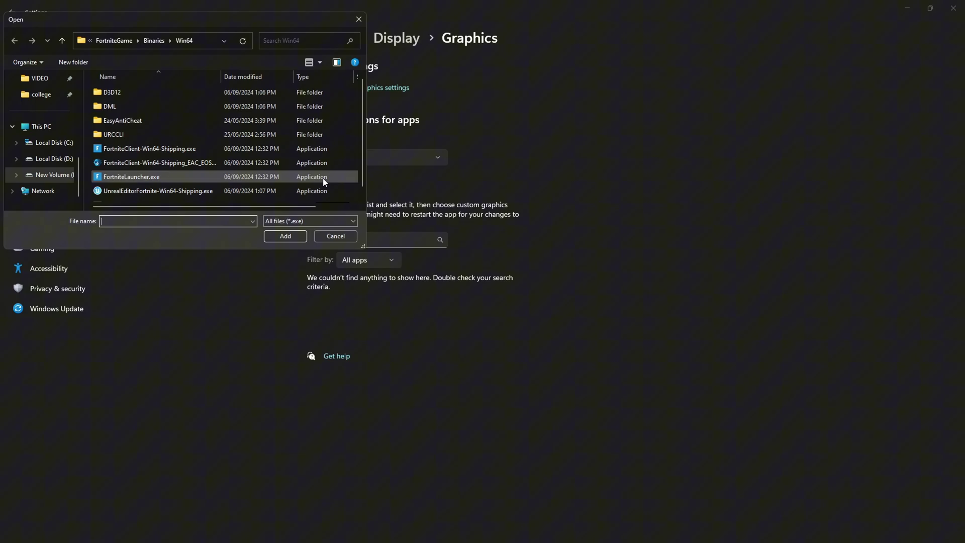
left_click(174, 43)
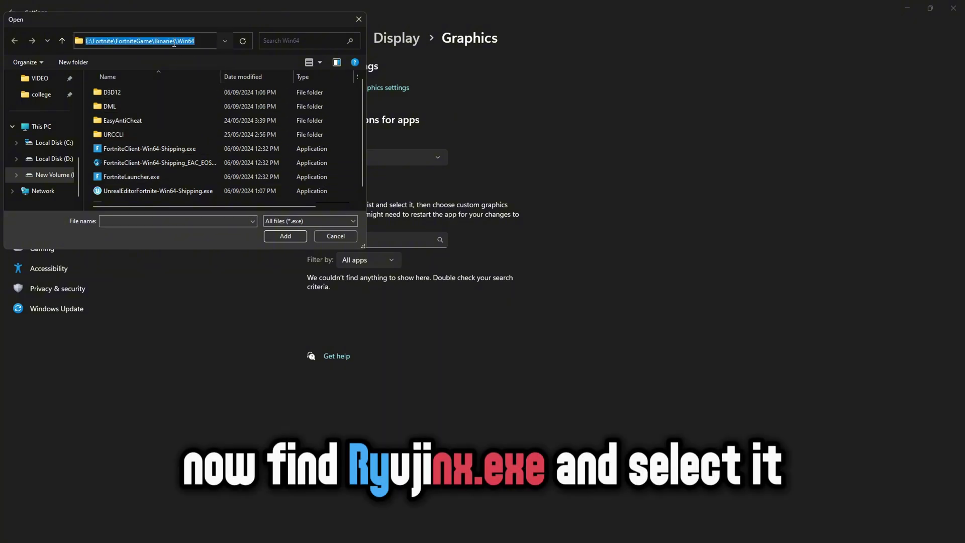
type("E:\\ryujinx\\publish")
key("Return")
left_click(140, 105)
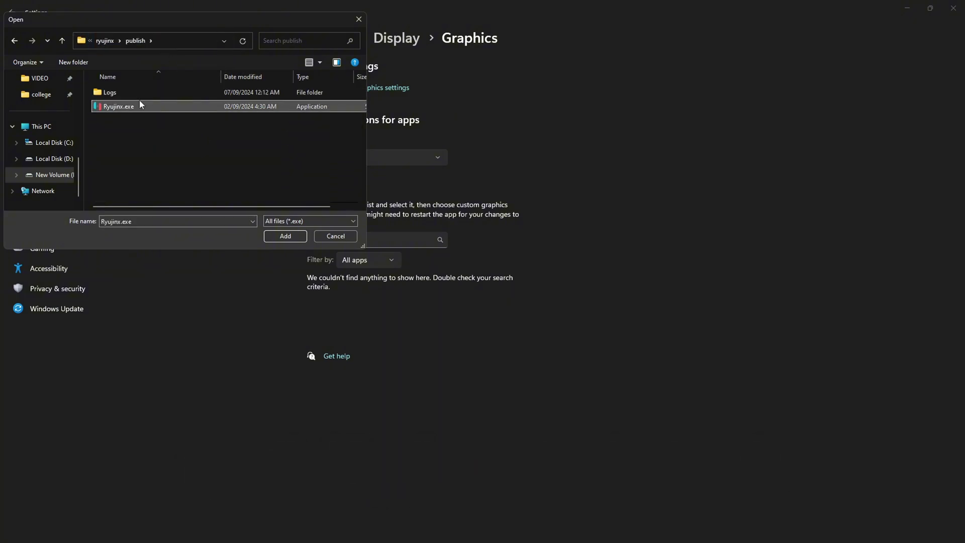
double_click(139, 105)
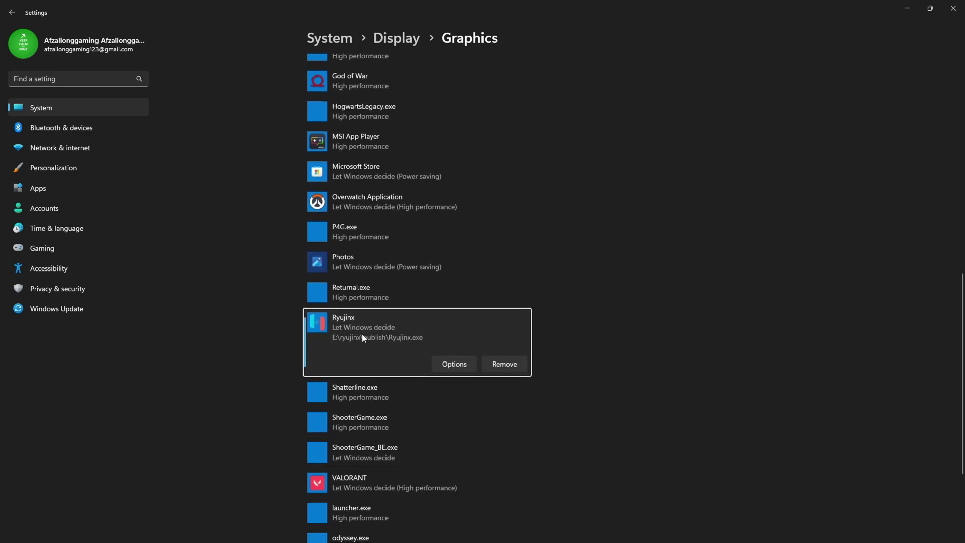
Set the graphics preference of Ryujinx to High performance and save it
left_click(454, 365)
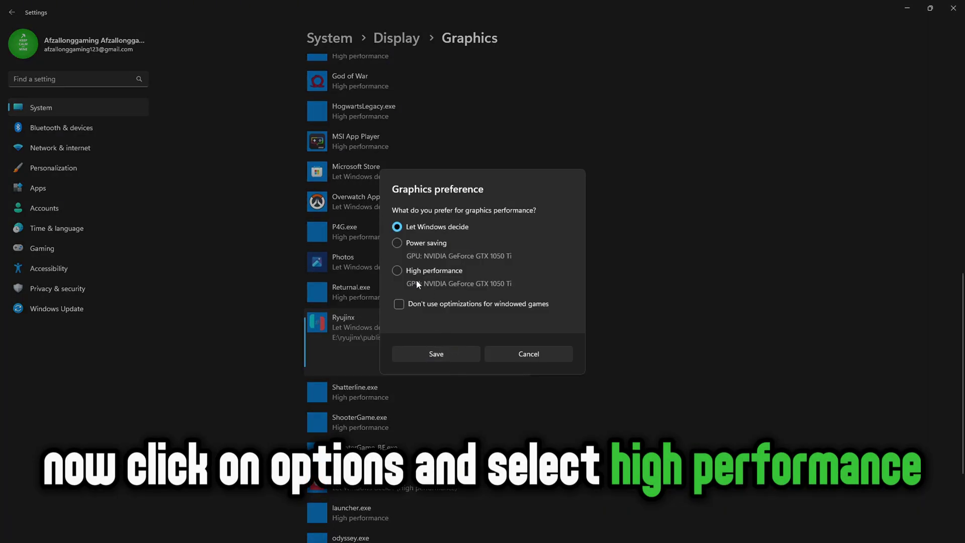
left_click(407, 273)
left_click(436, 354)
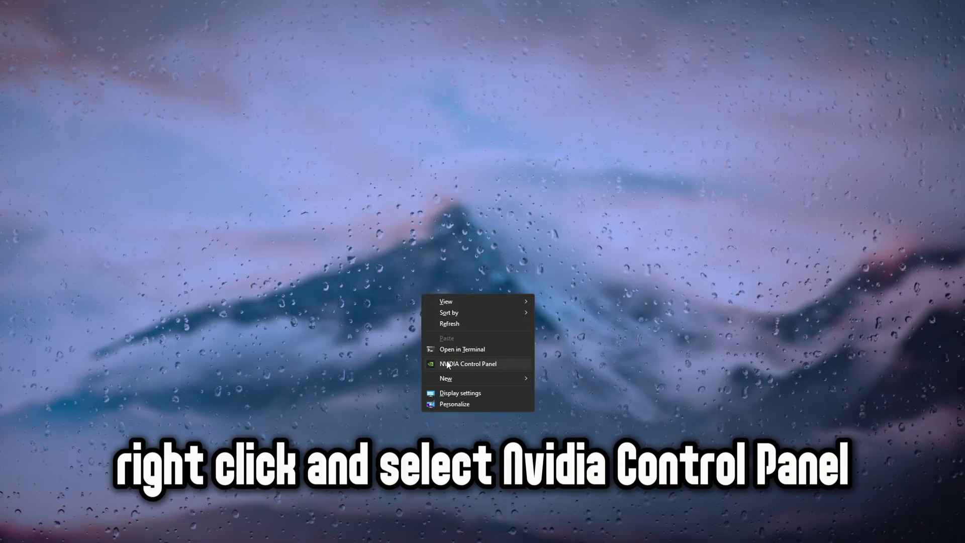
Switch to NVIDIA Control Panel and add Ryujinx as the program to customize in the program-specific 3D settings
left_click(442, 364)
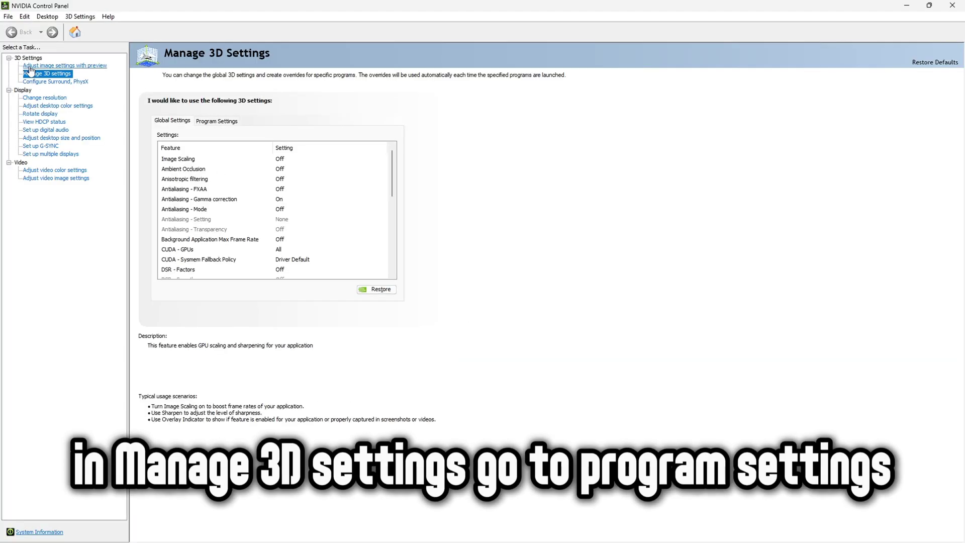
left_click(207, 123)
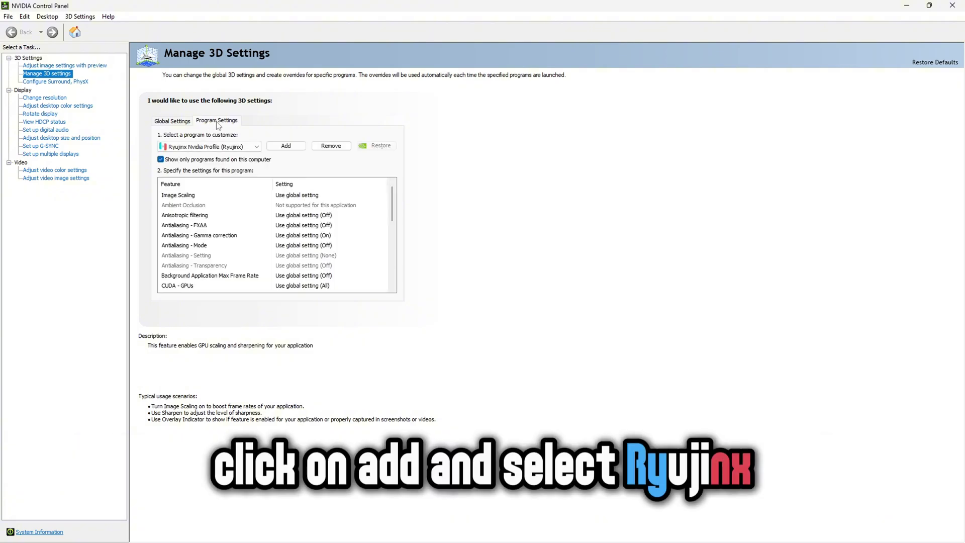
left_click(277, 146)
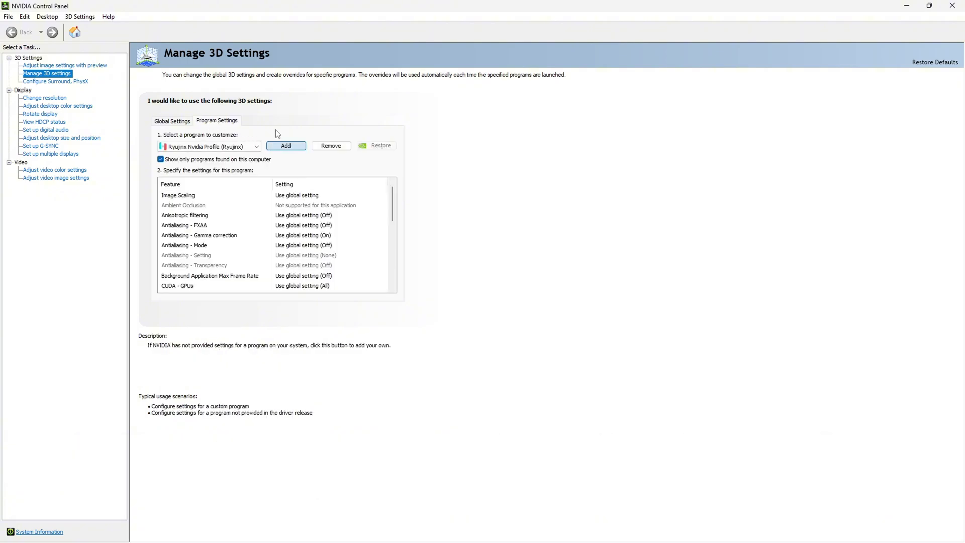
left_click(412, 211)
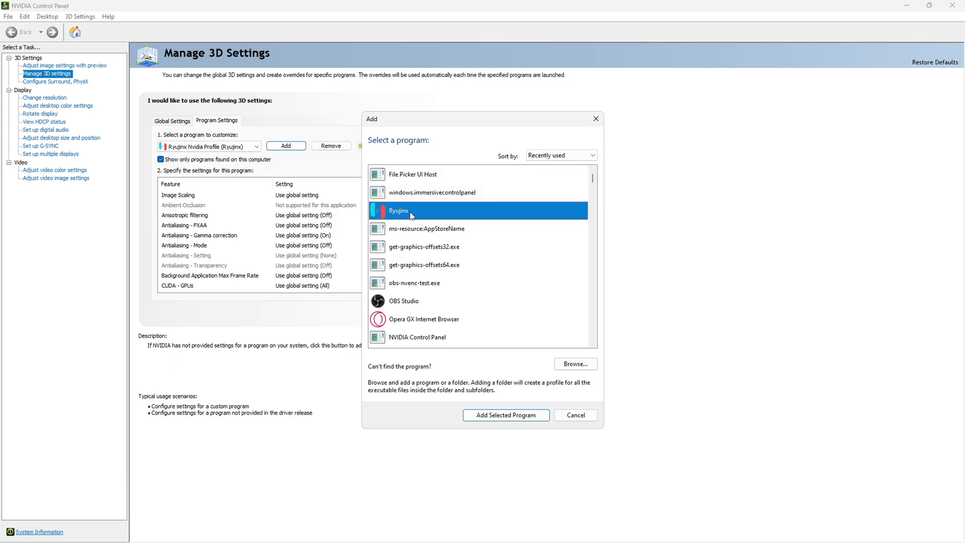
double_click(397, 210)
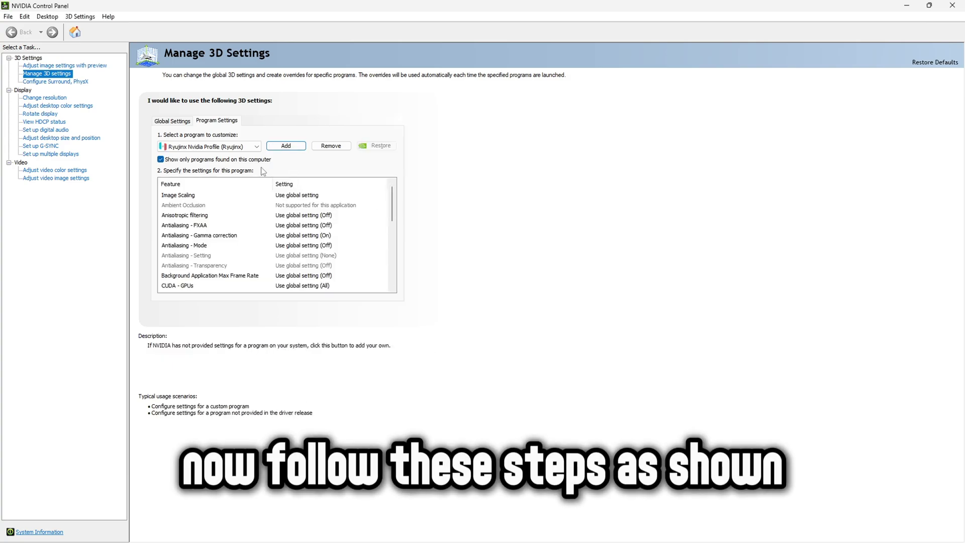
Set Image Scaling to Off for Ryujinx and keep CUDA - GPUs on the global setting
left_click(297, 196)
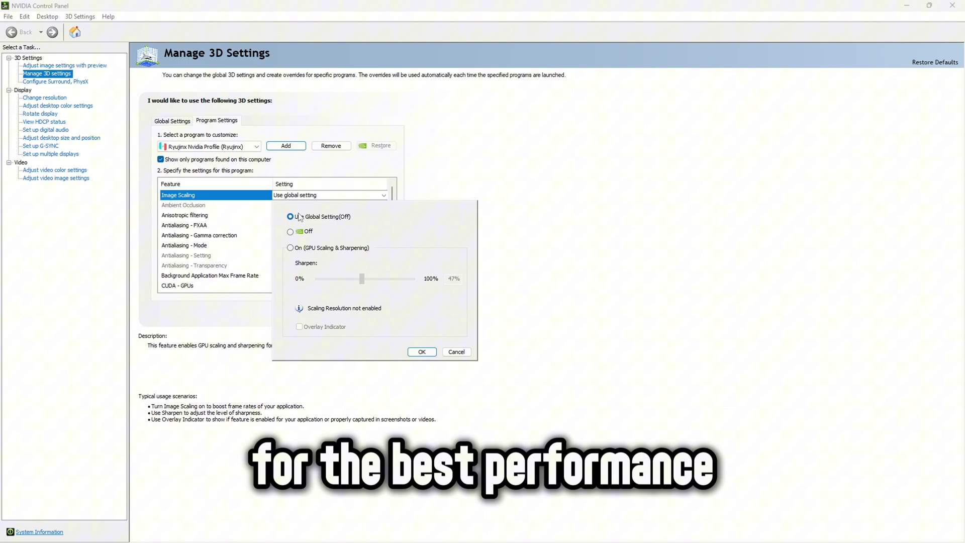
left_click(292, 233)
left_click(422, 351)
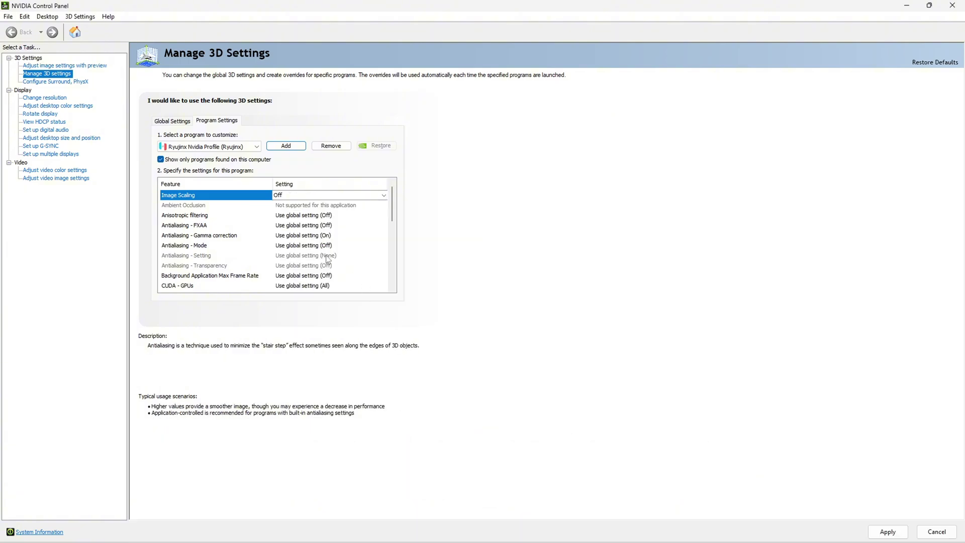
scroll(312, 239, "down", 2)
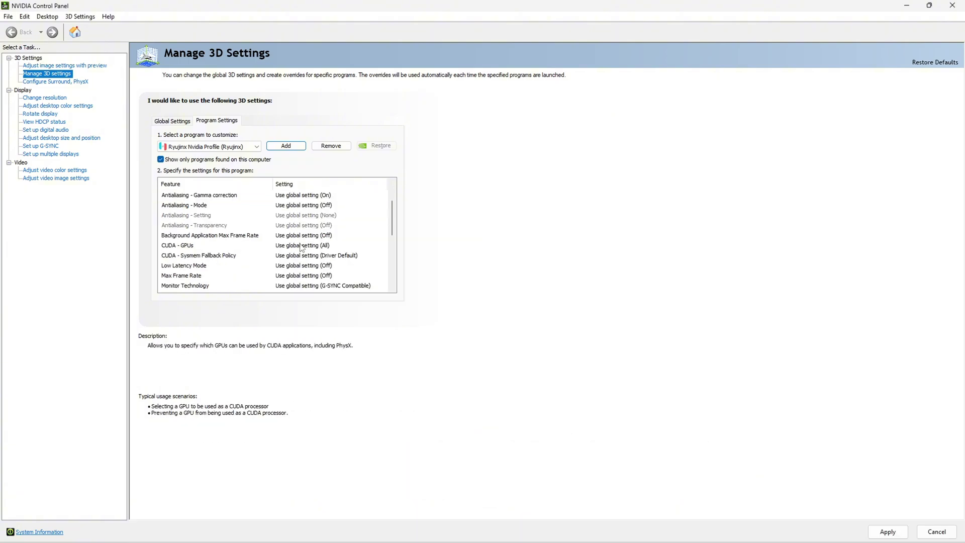
left_click(302, 246)
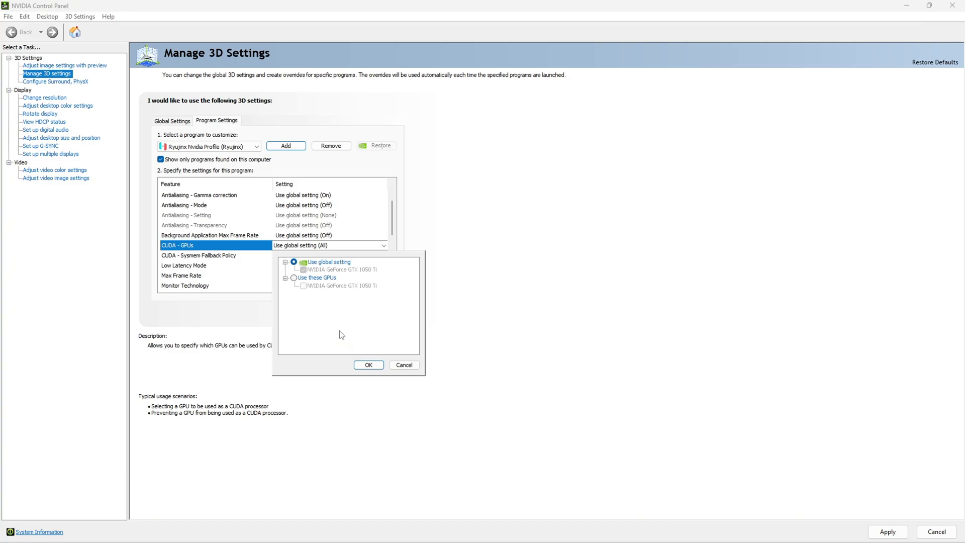
left_click(368, 365)
Set the OpenGL rendering GPU for Ryujinx to NVIDIA GeForce GTX 1050 Ti
scroll(296, 258, "down", 2)
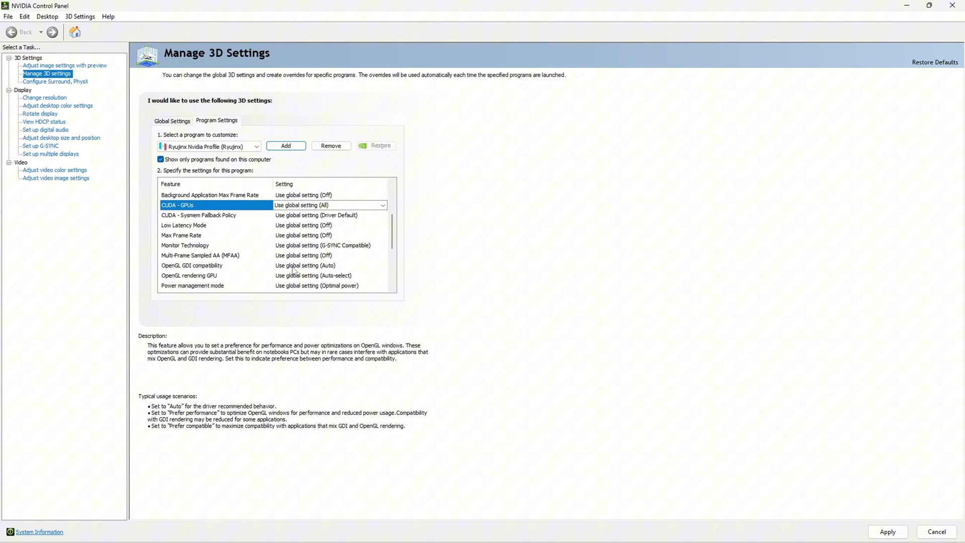
left_click(293, 266)
left_click(302, 275)
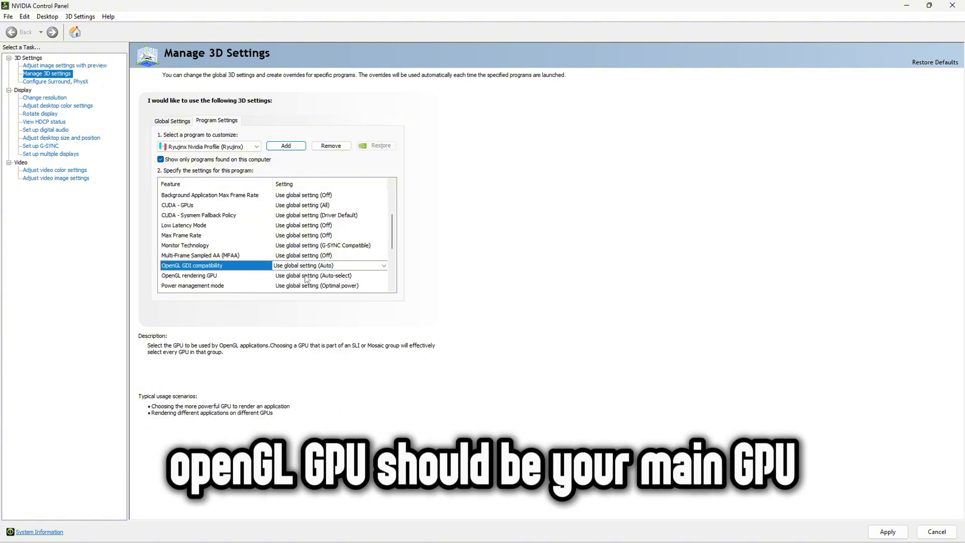
left_click(305, 276)
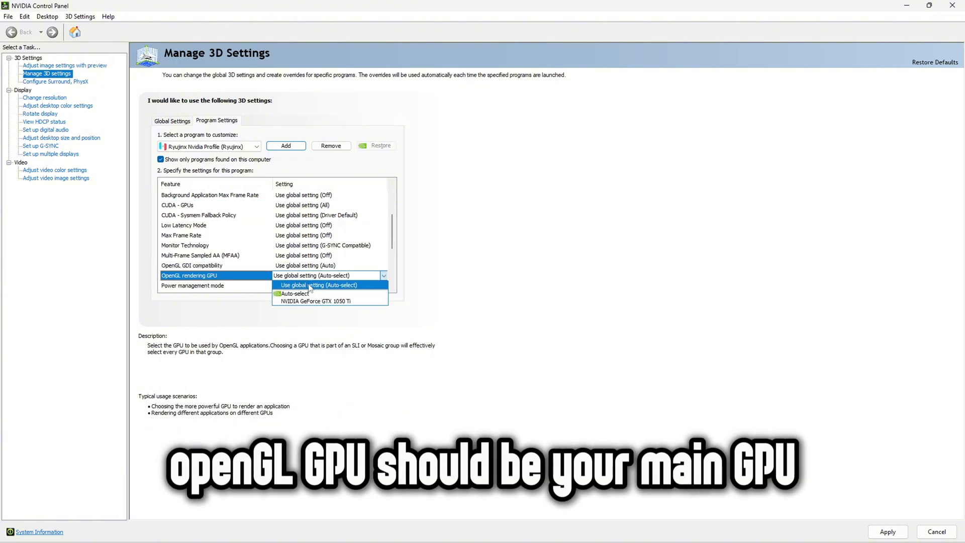
left_click(310, 300)
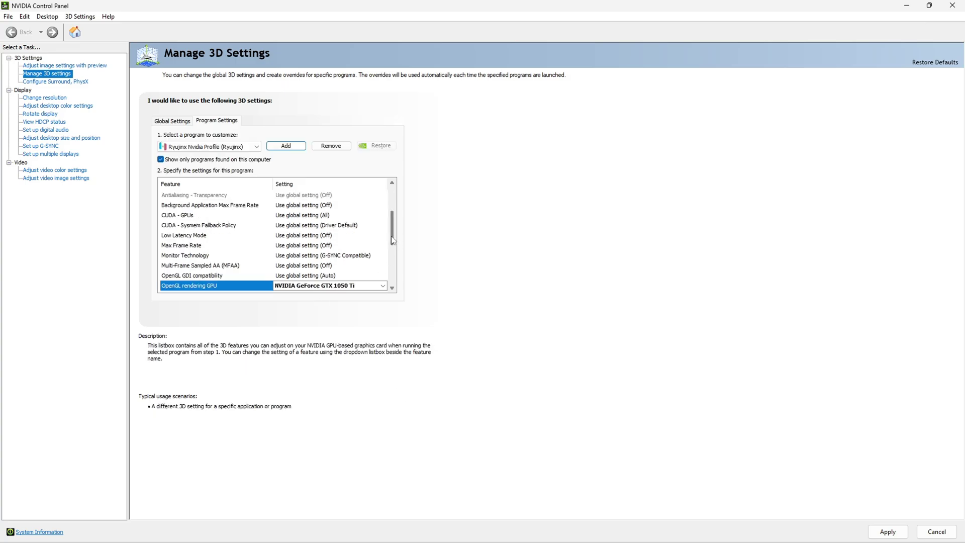
Set the power management mode for Ryujinx to Prefer maximum performance
left_click_drag(393, 240, 393, 258)
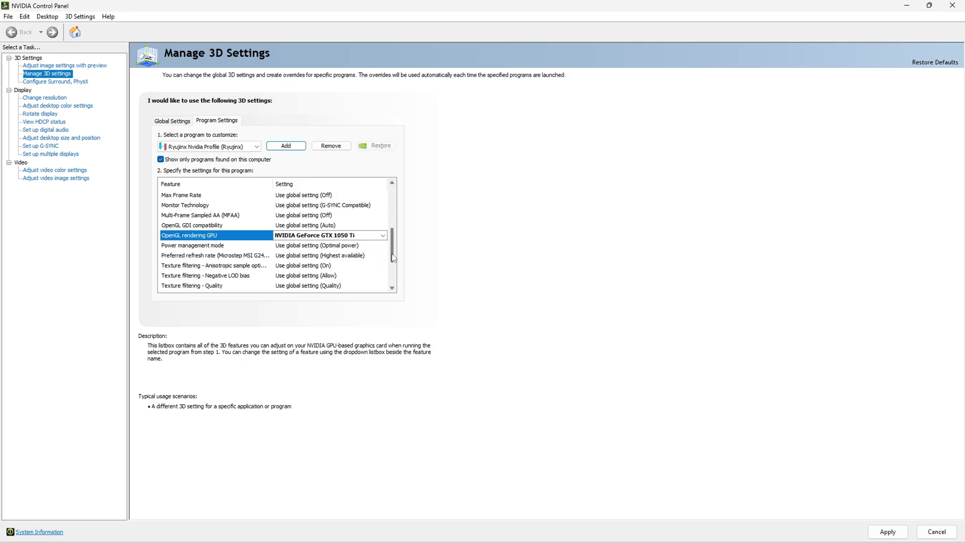
left_click(305, 246)
left_click(305, 246)
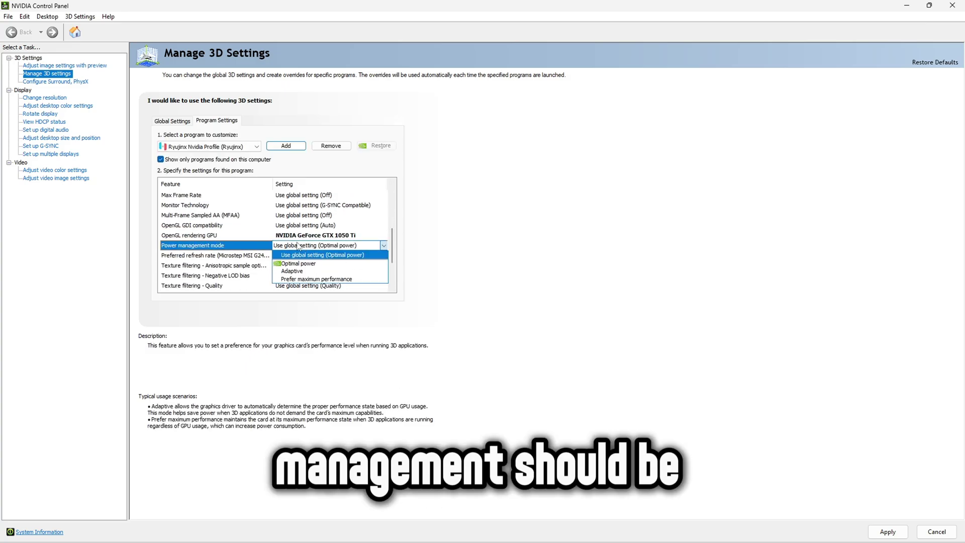
left_click(302, 280)
Keep the texture filtering negative LOD bias on the global setting (Allow) and set texture filtering quality to Performance
left_click_drag(393, 236, 394, 263)
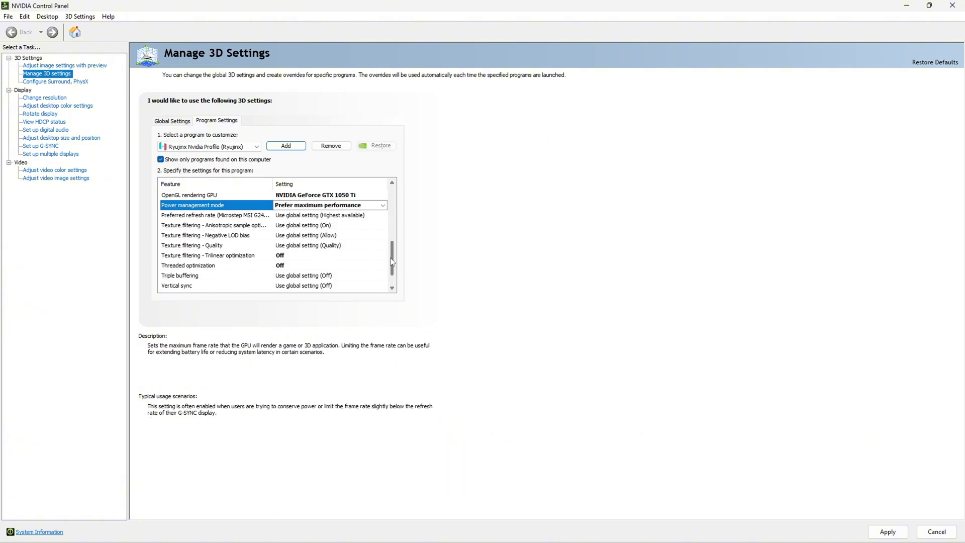
left_click(304, 236)
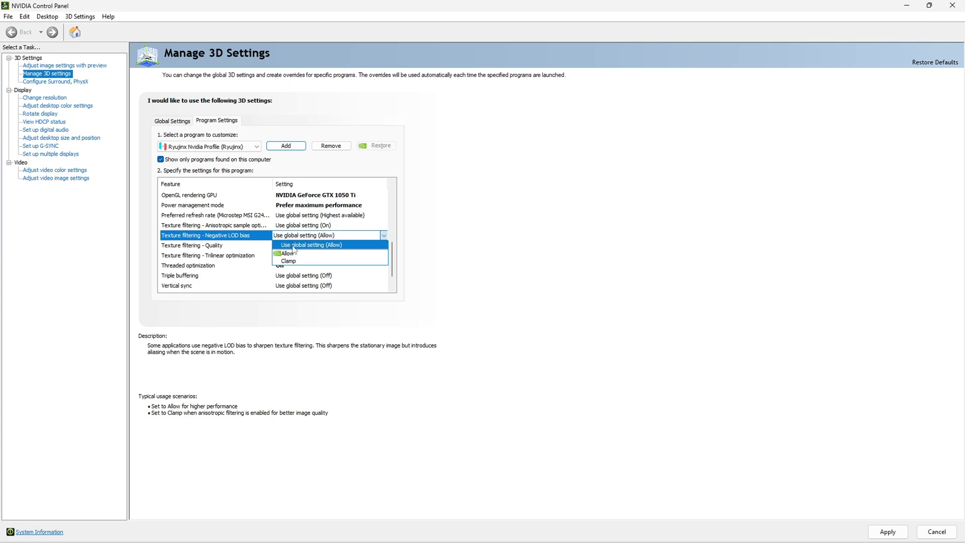
left_click(300, 247)
left_click(316, 245)
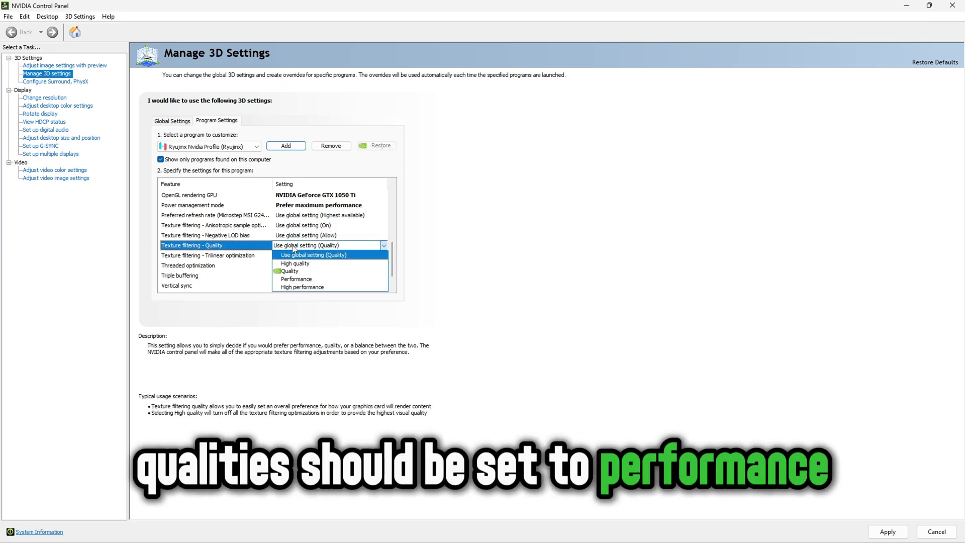
left_click(303, 279)
Set texture filtering trilinear optimization and threaded optimization to On for Ryujinx
scroll(395, 245, "down", 2)
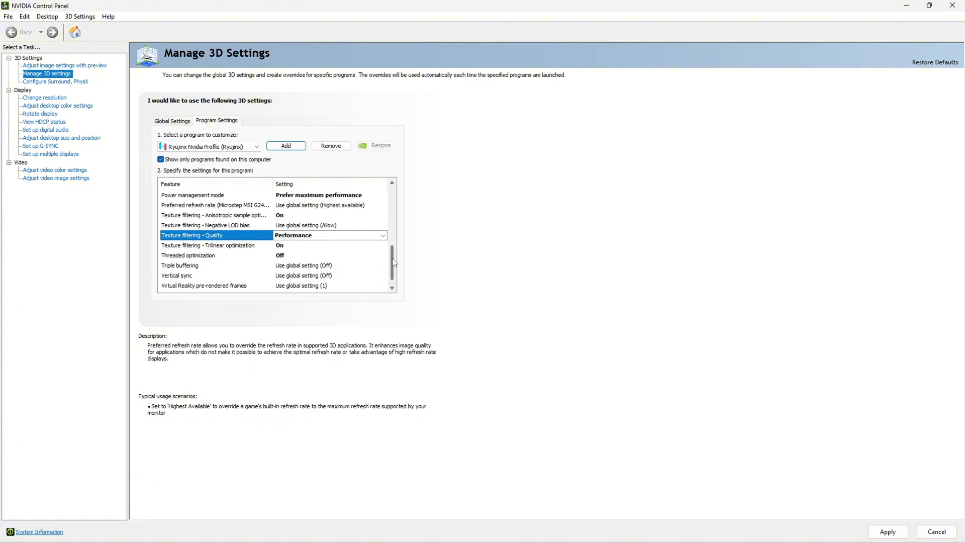
left_click(282, 246)
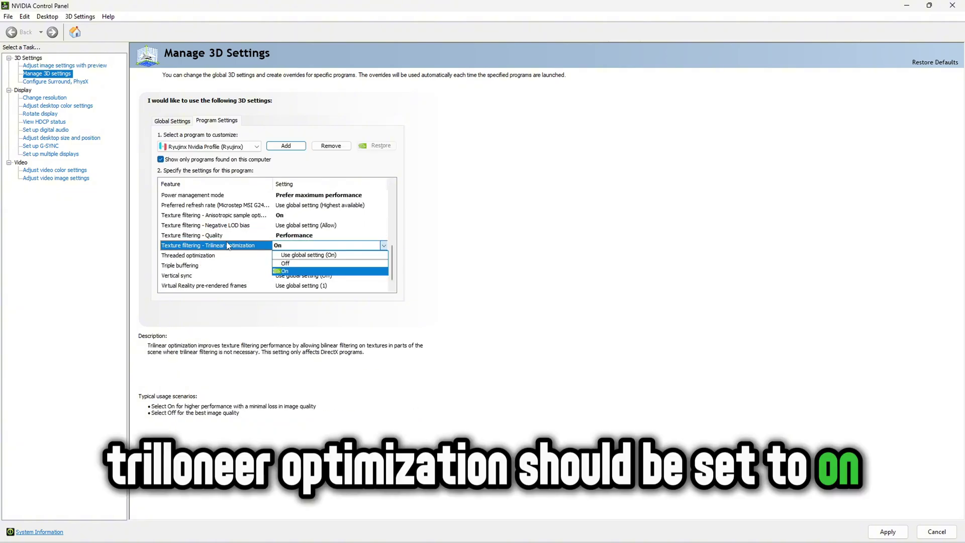
left_click(291, 271)
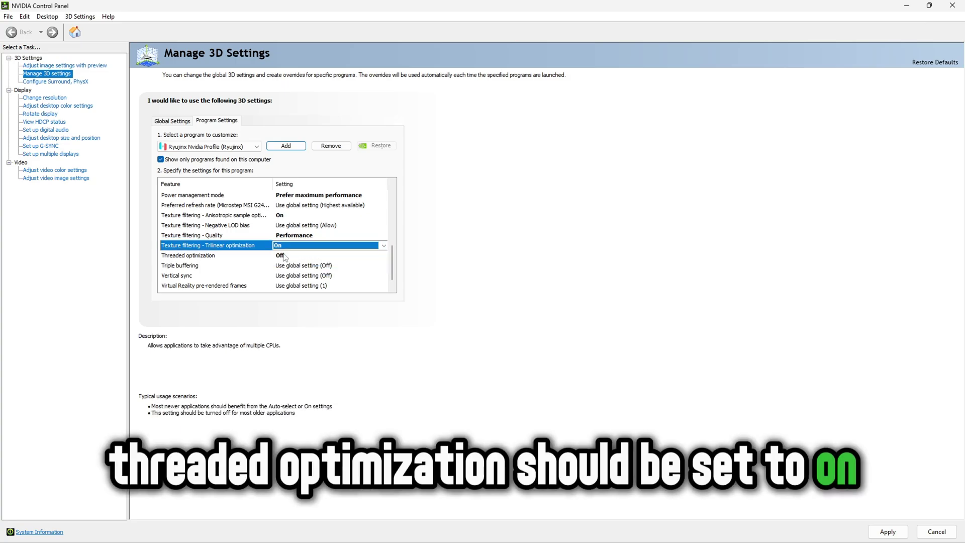
left_click(284, 255)
left_click(284, 255)
left_click(282, 285)
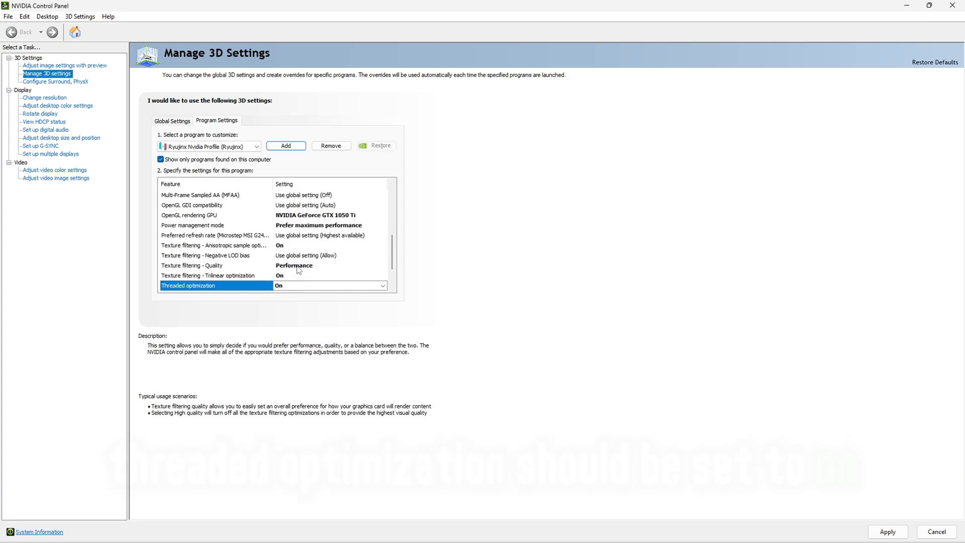
Set the Vulkan/OpenGL present method to Prefer layered on DXGI Swapchain and vertical sync to Use the 3D application setting
left_click_drag(392, 248, 392, 268)
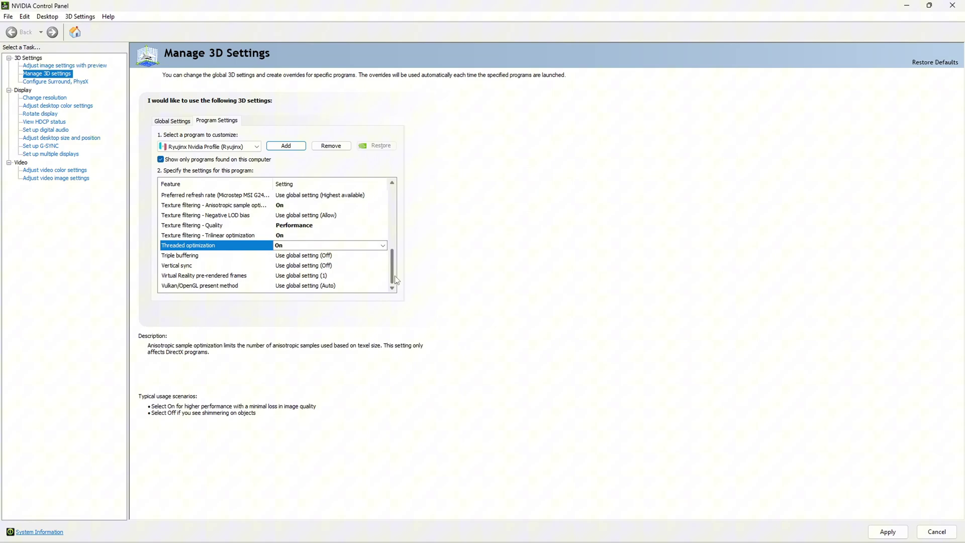
left_click(298, 286)
left_click(297, 286)
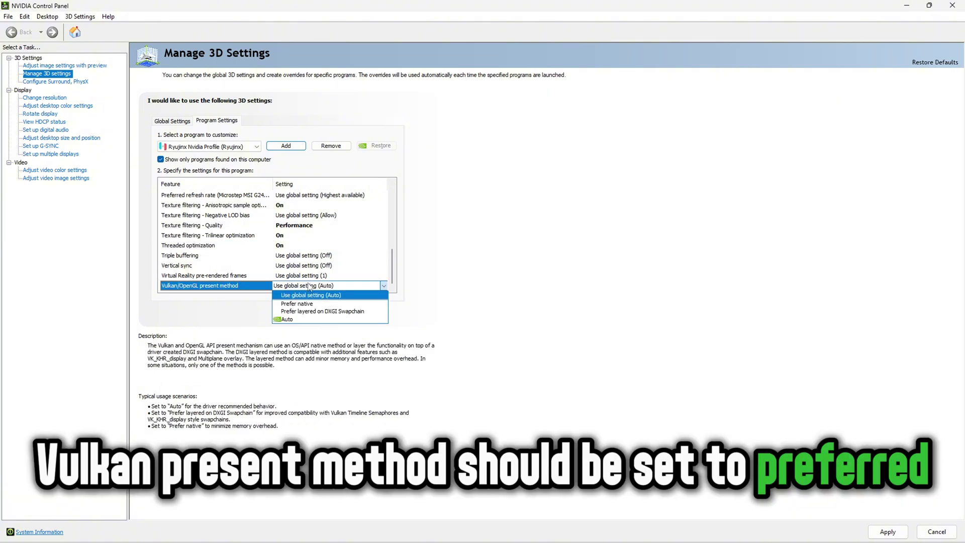
left_click(313, 312)
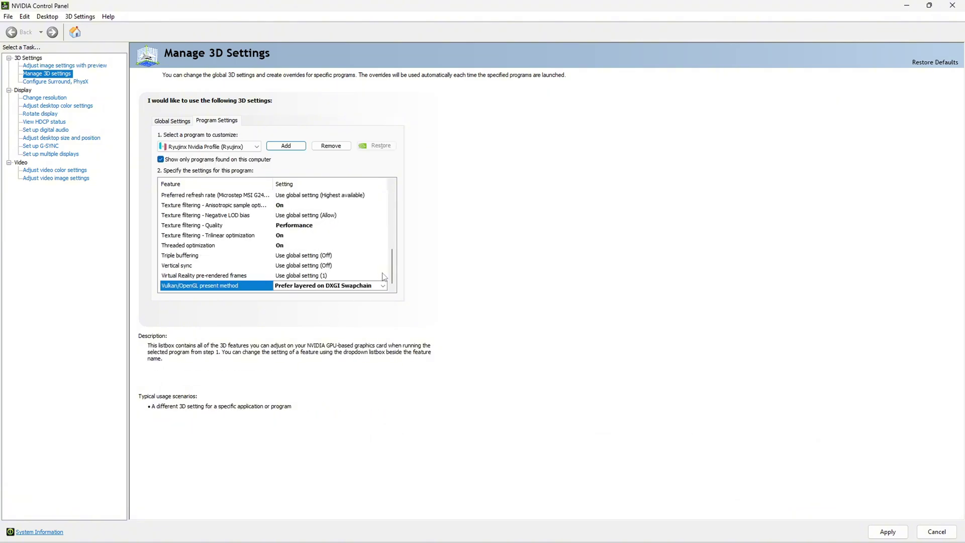
left_click(305, 265)
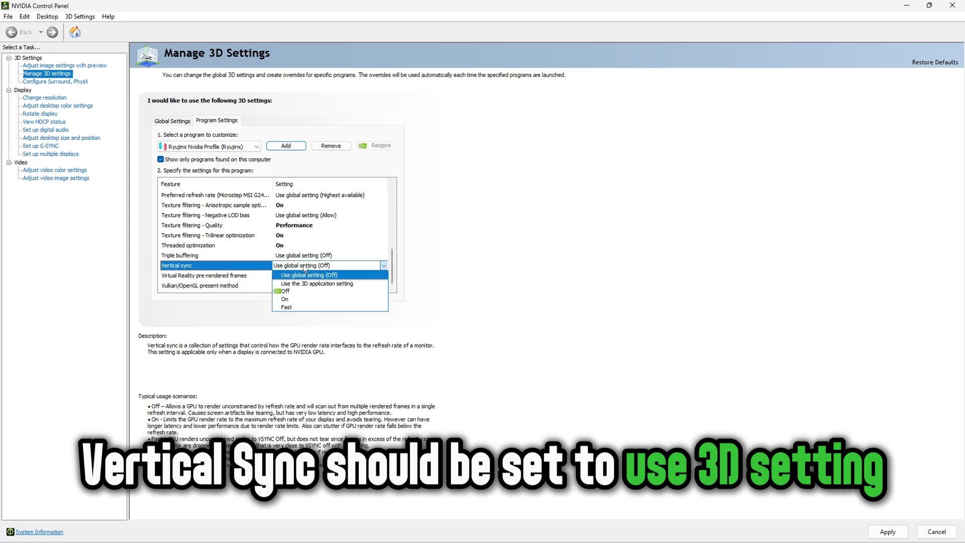
left_click(316, 283)
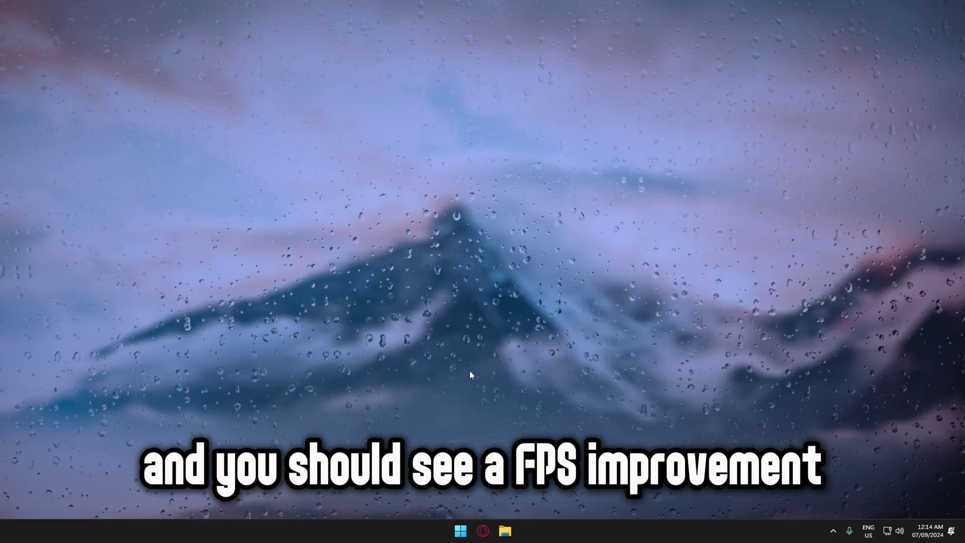
Switch to Ryujinx and launch Mario Kart 8 Deluxe from the game list
key("super")
left_click(506, 236)
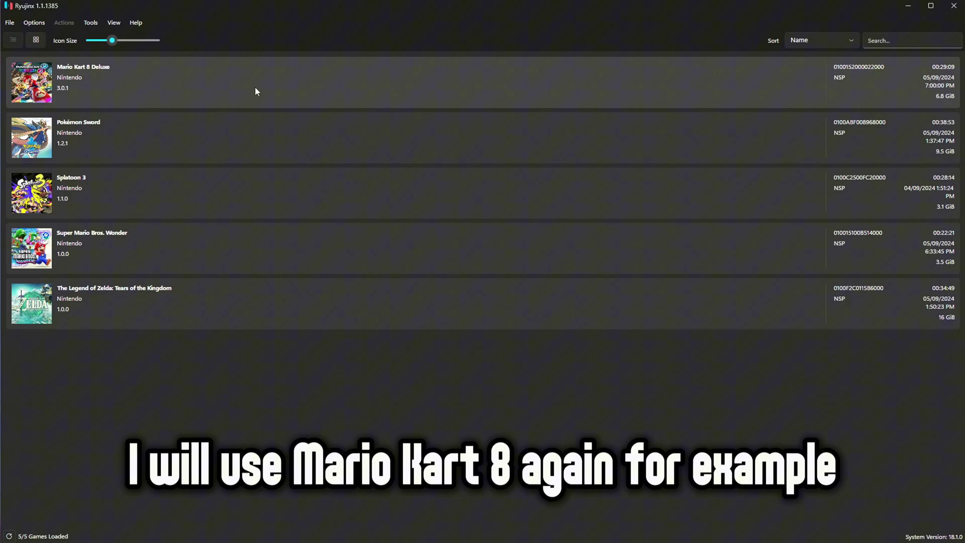
double_click(255, 88)
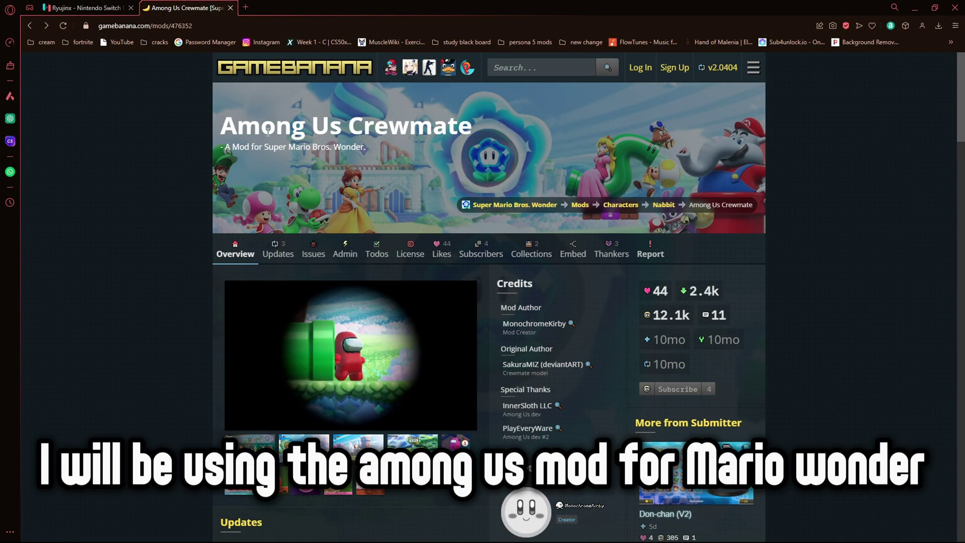
Download amogus_22.zip from the Among Us Crewmate mod's files on GameBanana and save it in the mods folder
left_click_drag(243, 126, 390, 127)
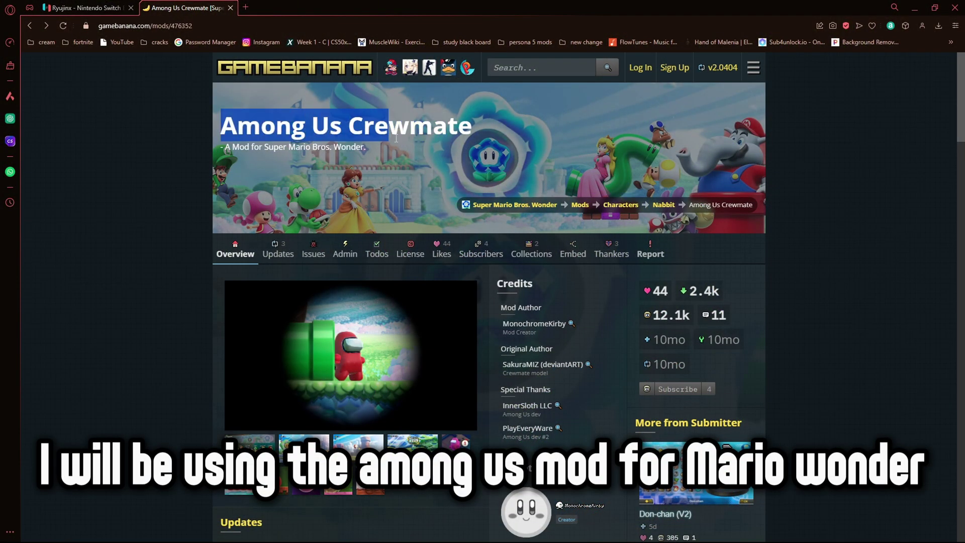
left_click(402, 126)
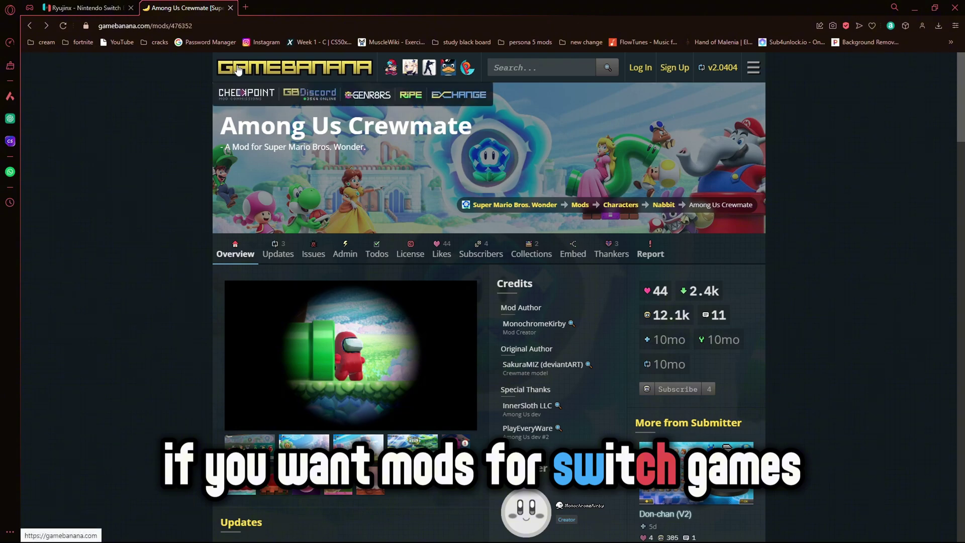
scroll(295, 253, "down", 12)
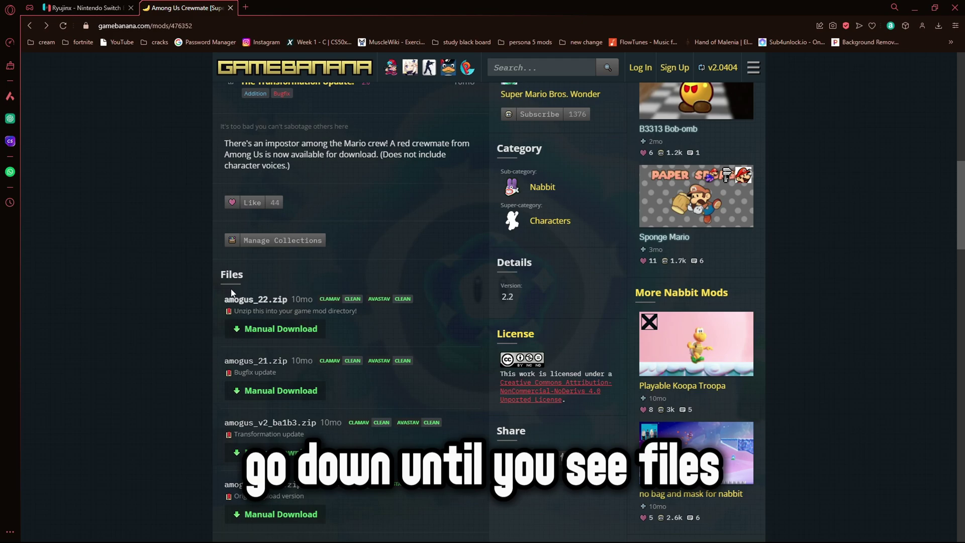
left_click(270, 330)
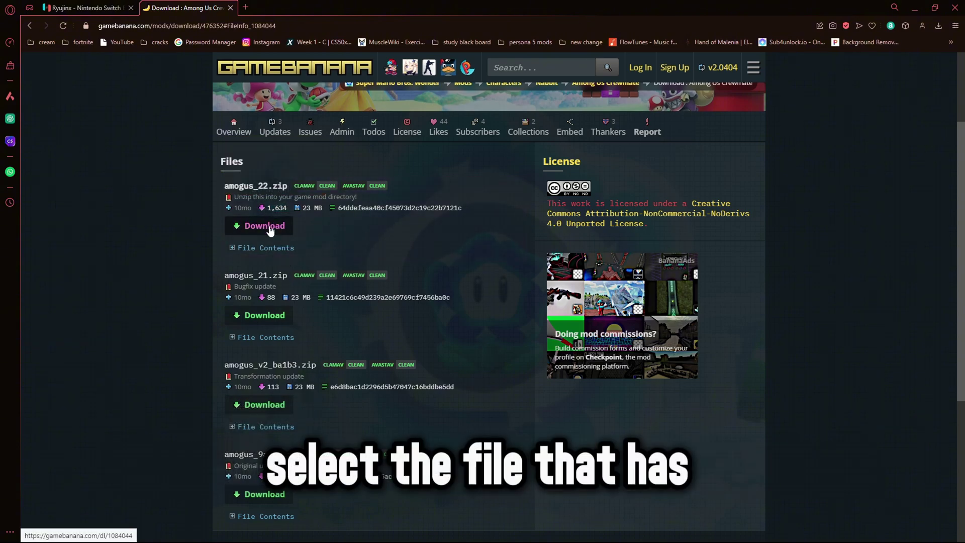
left_click(269, 227)
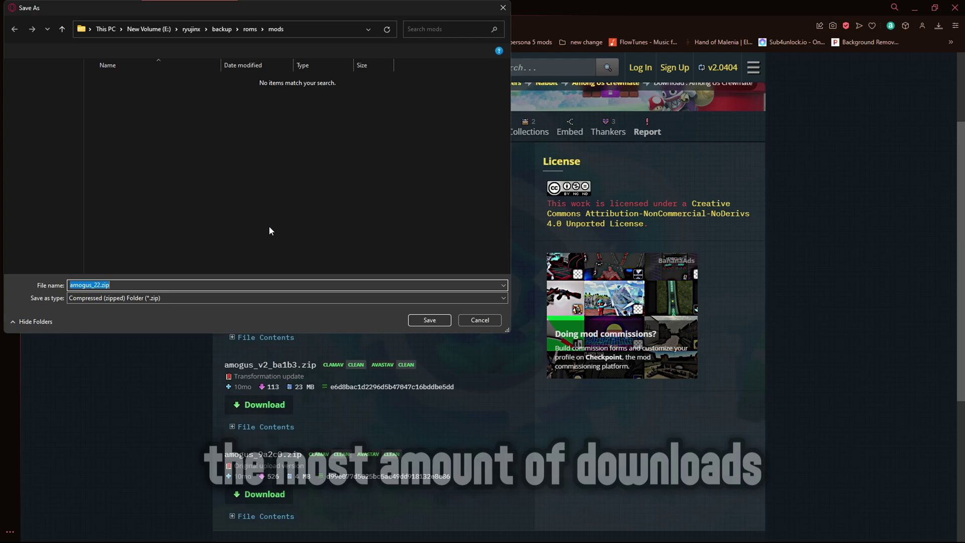
left_click(420, 319)
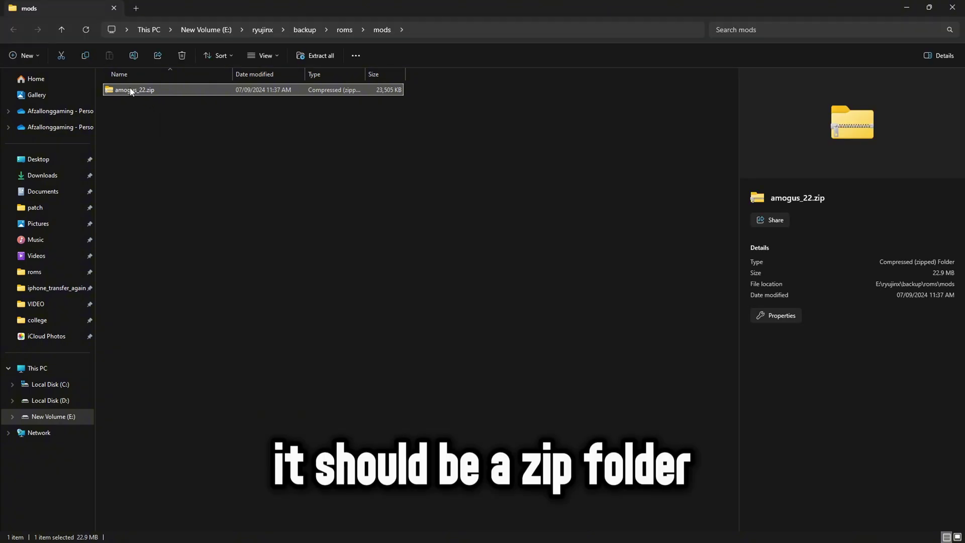
Extract amogus_22.zip directly into the mods folder and open the extracted AMOGUS folder
right_click(129, 88)
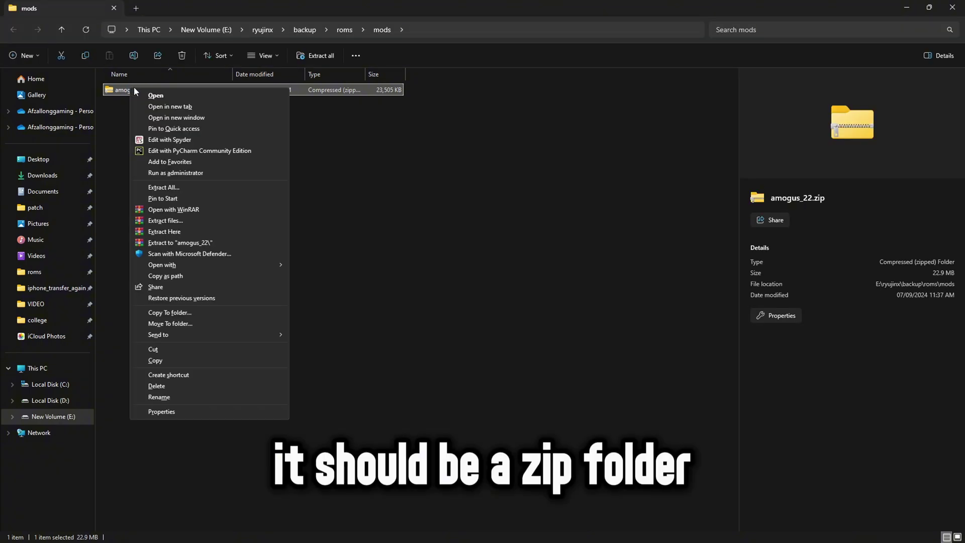
left_click(187, 231)
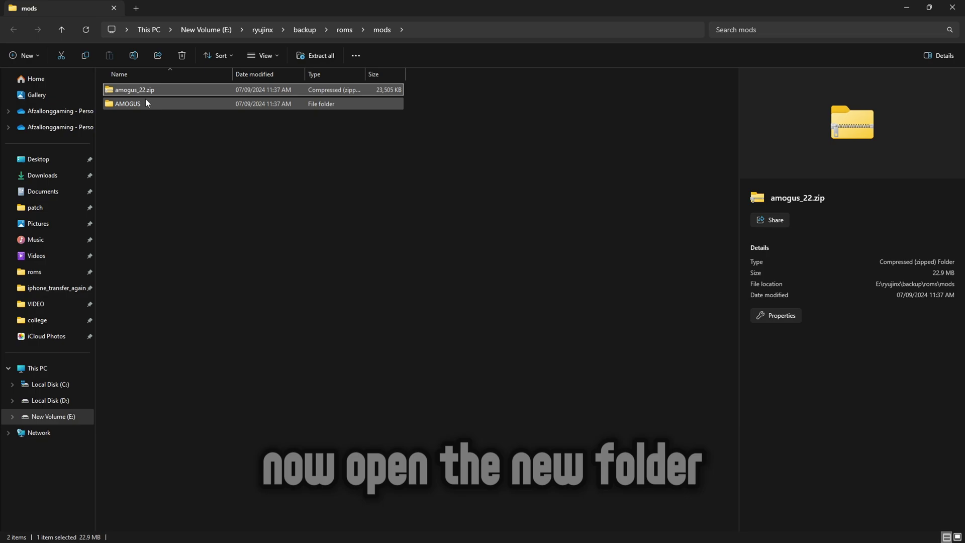
left_click(143, 103)
double_click(143, 102)
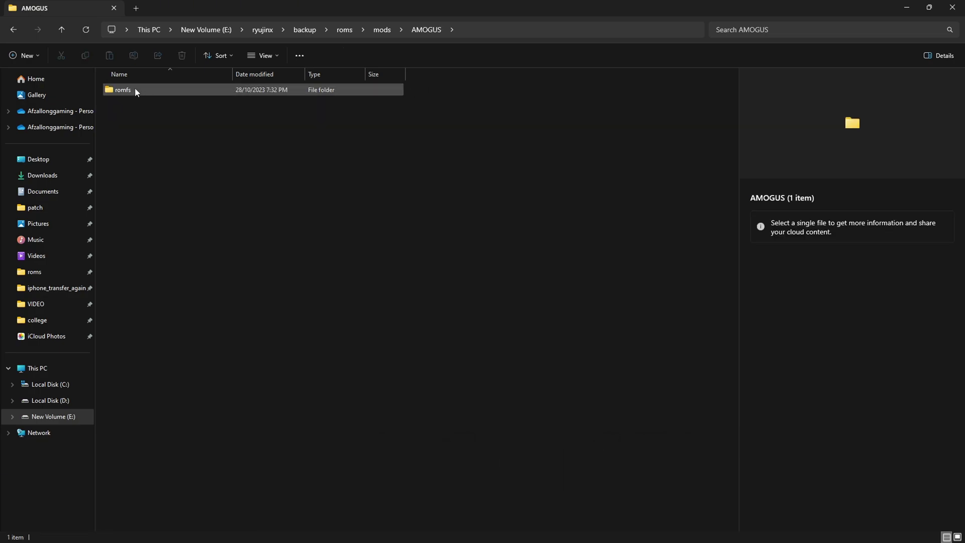
Examine the contents of the romfs folder inside AMOGUS and return to the mods folder
left_click(120, 92)
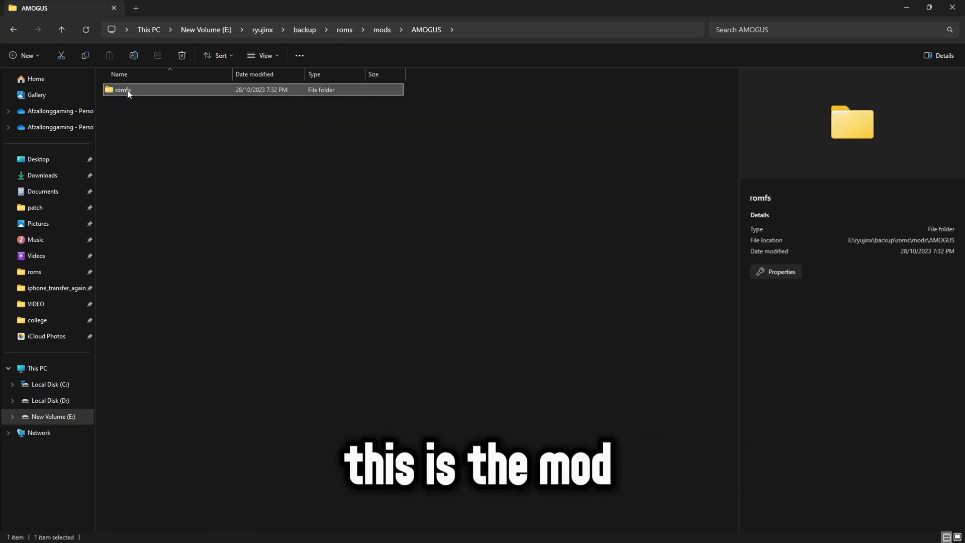
double_click(143, 92)
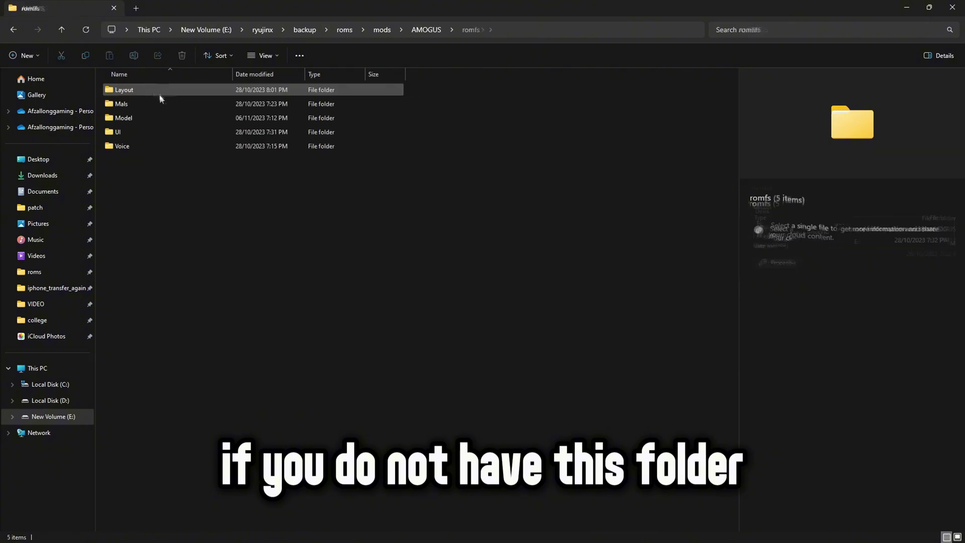
key("alt+Left")
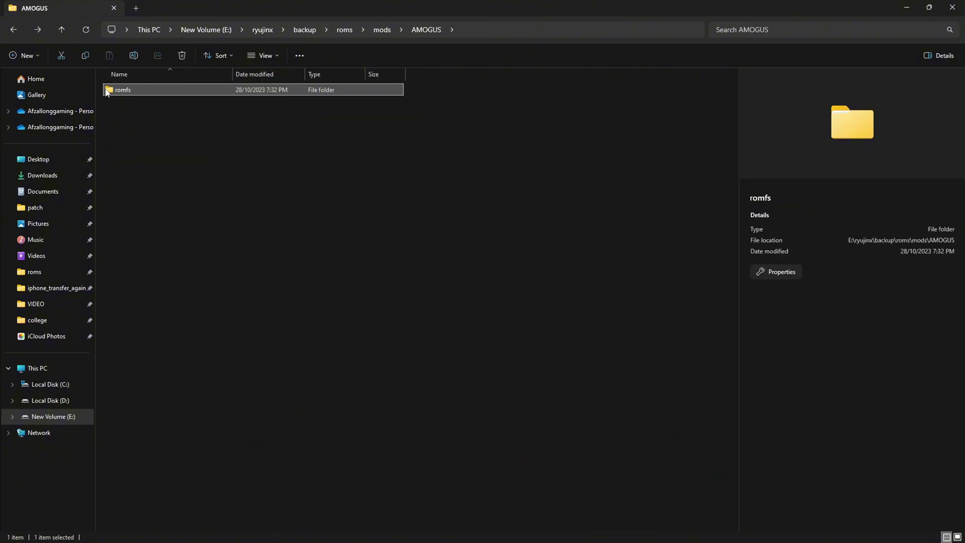
key("alt+Left")
left_click(324, 242)
Switch to Ryujinx and open the mod manager for Super Mario Bros. Wonder
key("super")
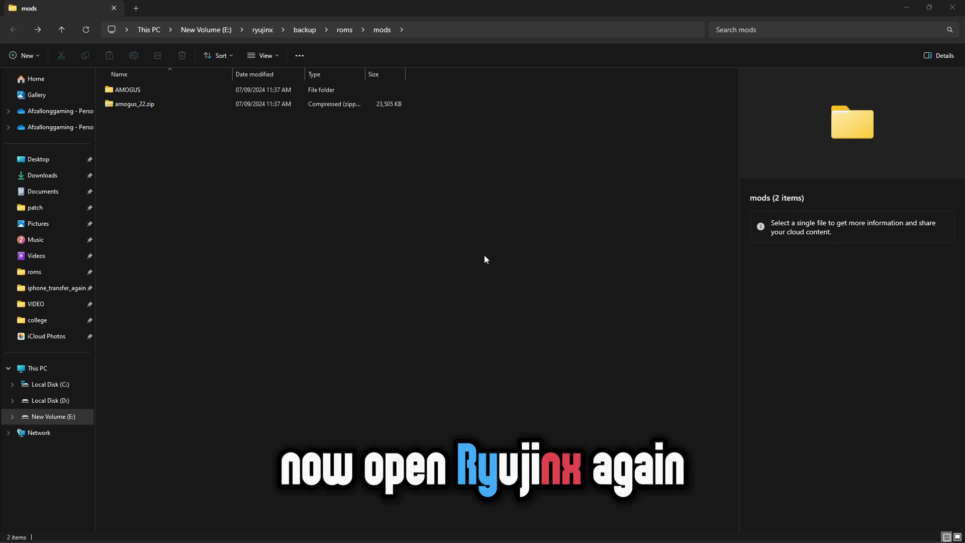
left_click(506, 236)
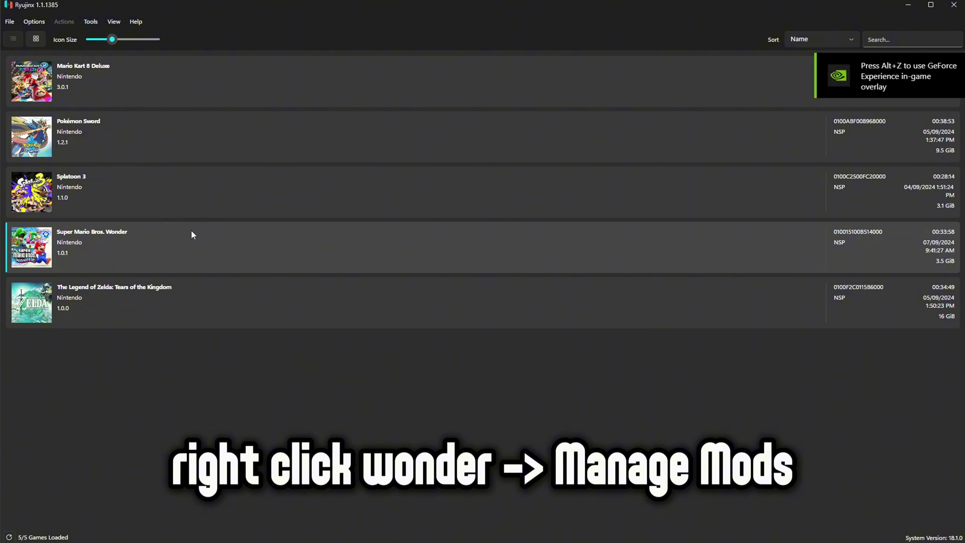
right_click(192, 231)
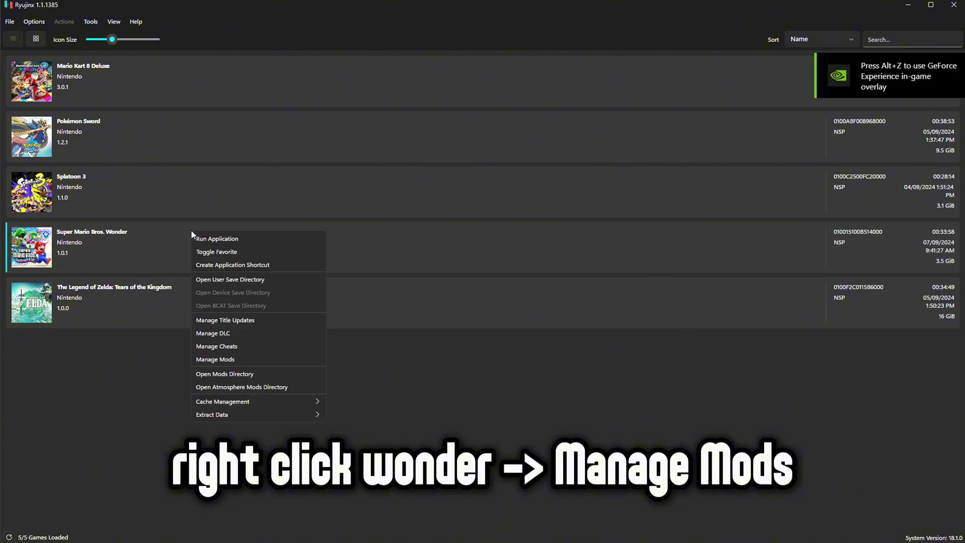
left_click(216, 359)
Add the AMOGUS folder from backup\roms\mods as a mod for Super Mario Bros. Wonder
left_click(378, 373)
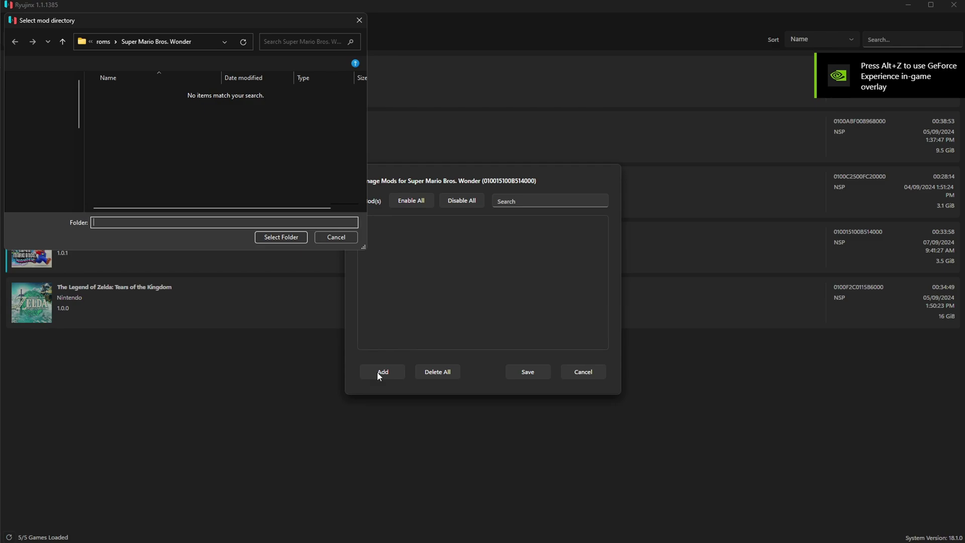
left_click(104, 42)
left_click(134, 42)
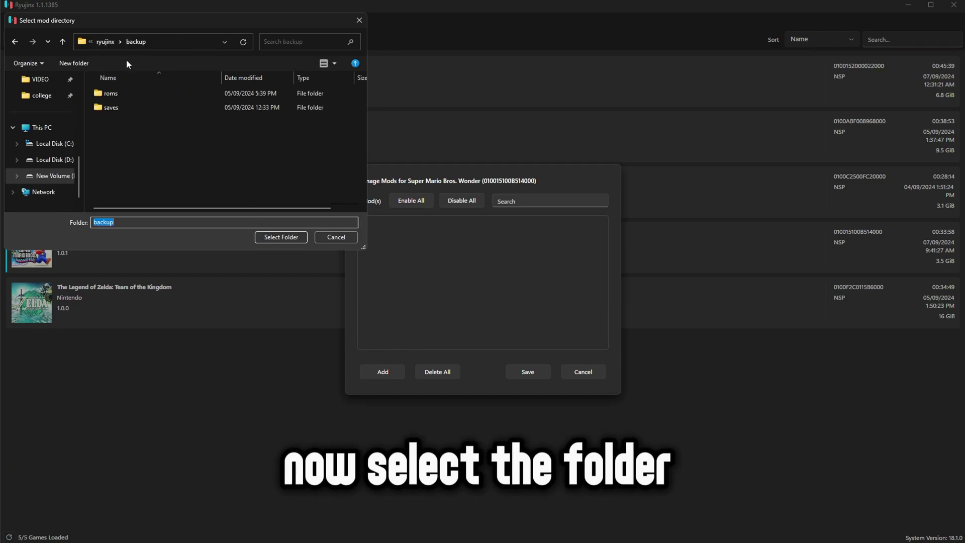
double_click(117, 93)
double_click(119, 110)
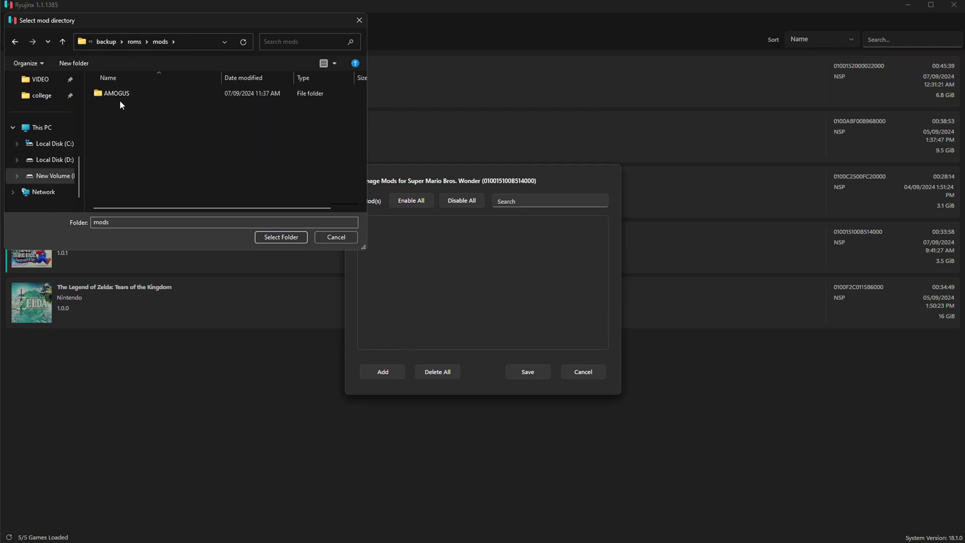
left_click(119, 98)
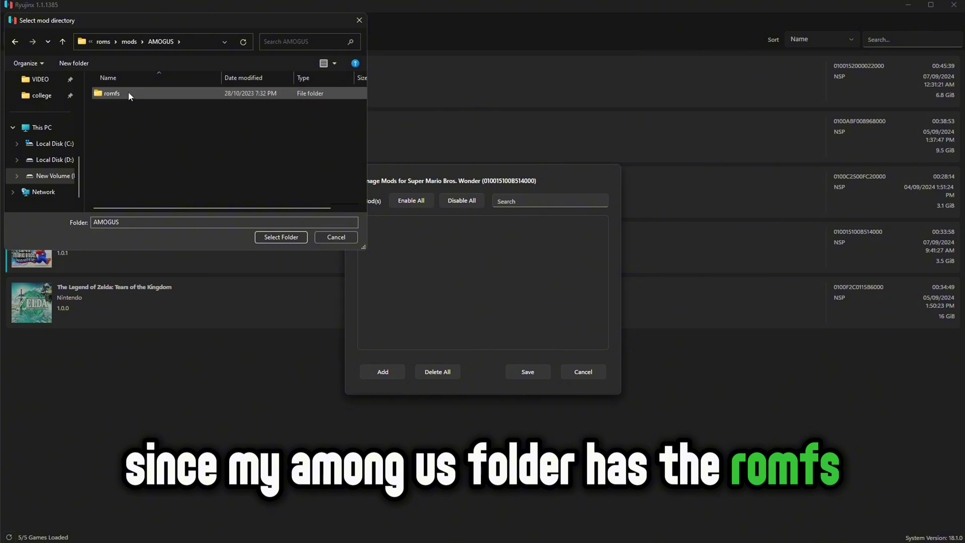
left_click(130, 42)
left_click(275, 241)
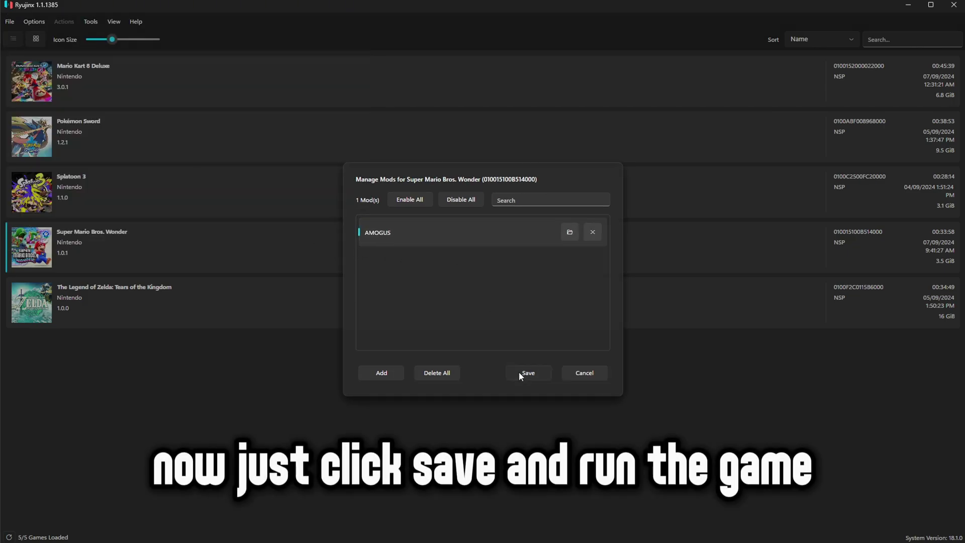
Save the mod list and launch Super Mario Bros. Wonder
left_click(518, 372)
double_click(348, 238)
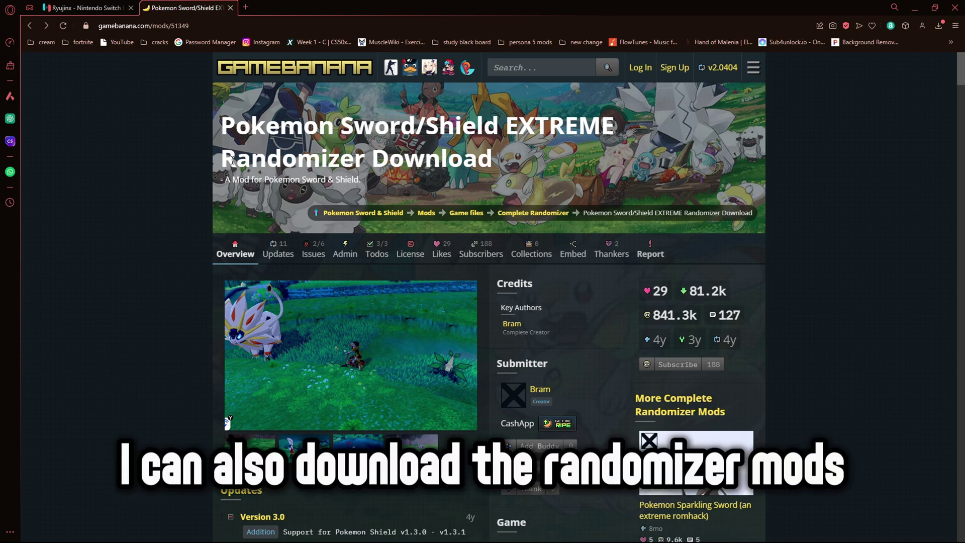
Download pokemon_sword_randomizer_v30b1_284bc.zip from the Pokemon Sword/Shield EXTREME Randomizer page on GameBanana and save it in the mods folder
left_click_drag(246, 127, 332, 158)
left_click(334, 158)
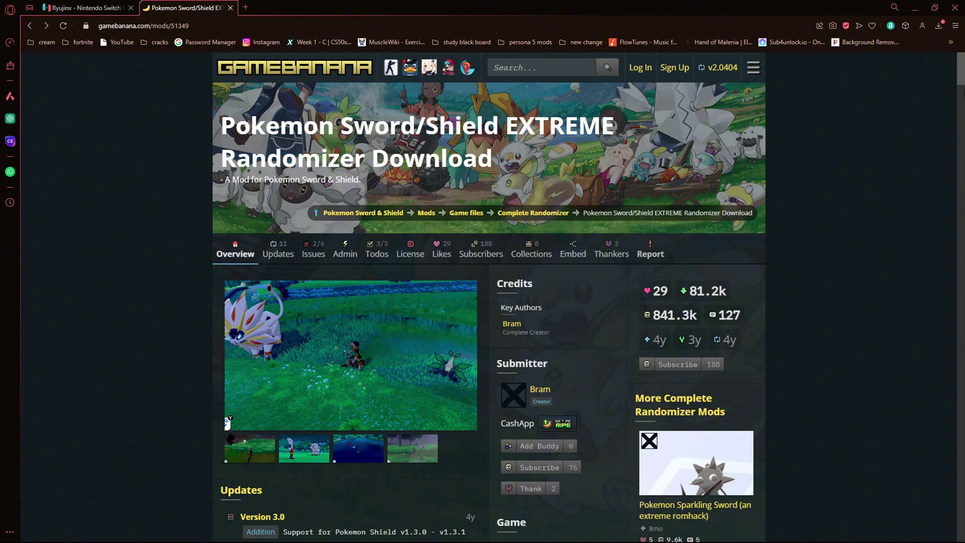
scroll(346, 302, "down", 20)
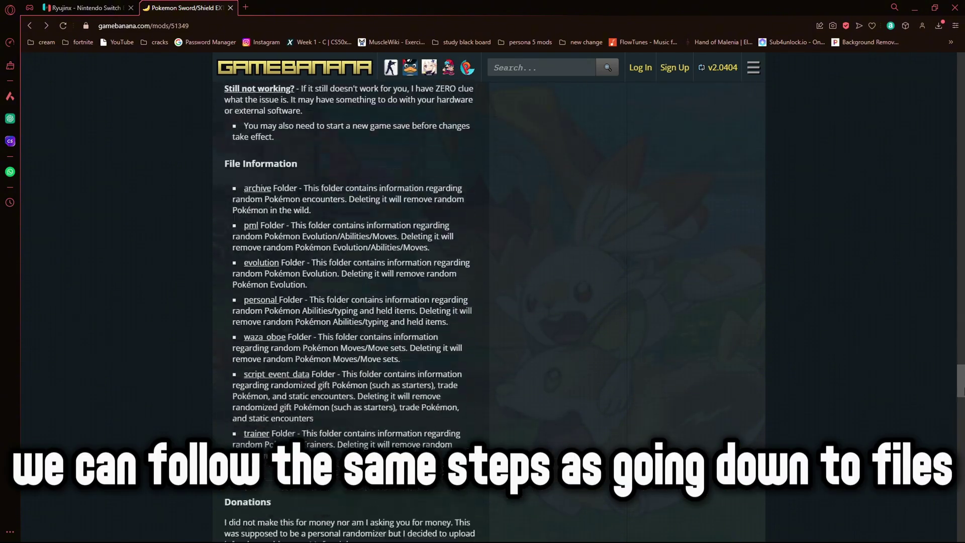
scroll(862, 428, "down", 20)
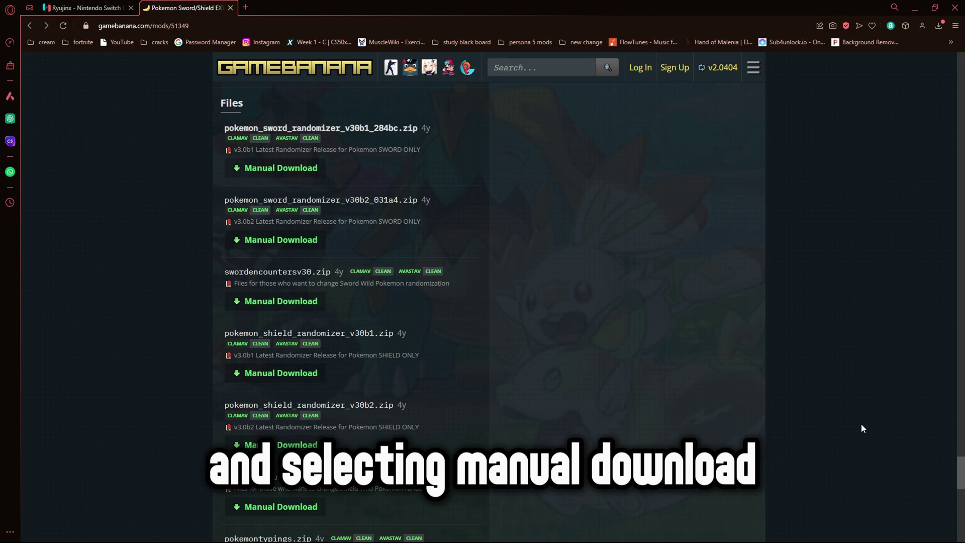
left_click_drag(247, 132, 326, 128)
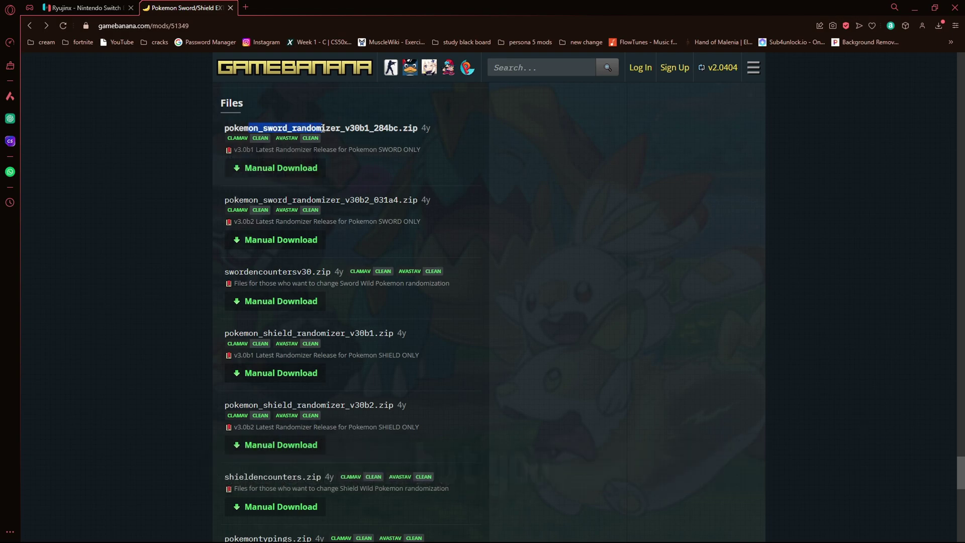
left_click(284, 125)
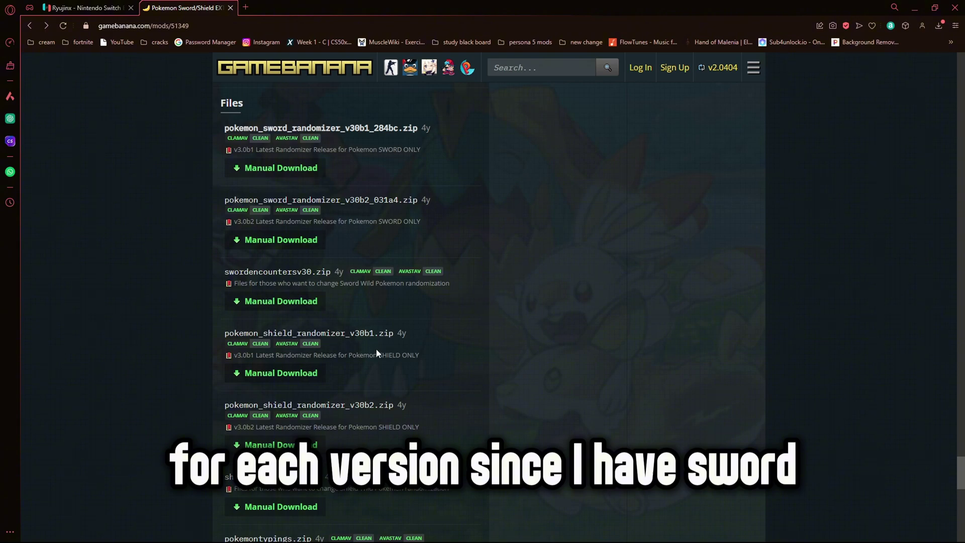
left_click(288, 172)
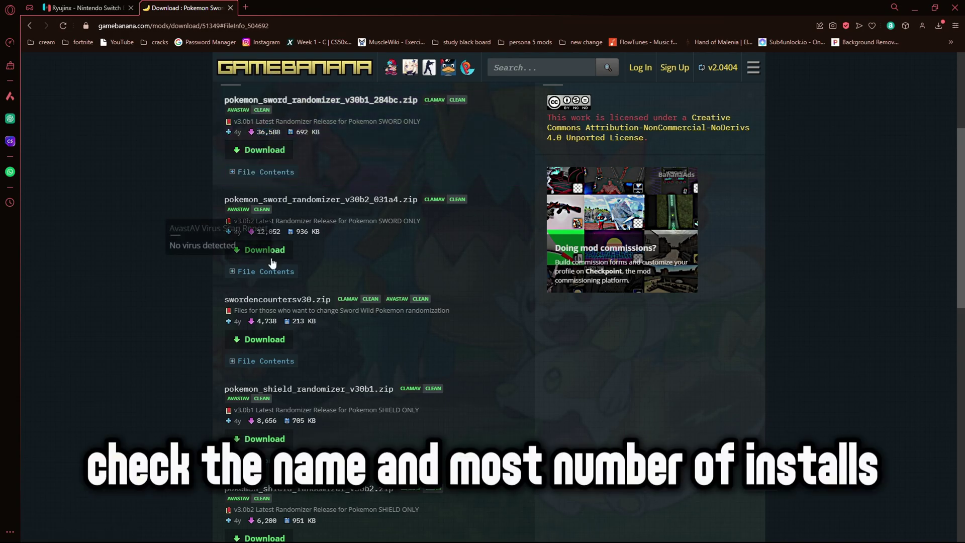
left_click(256, 155)
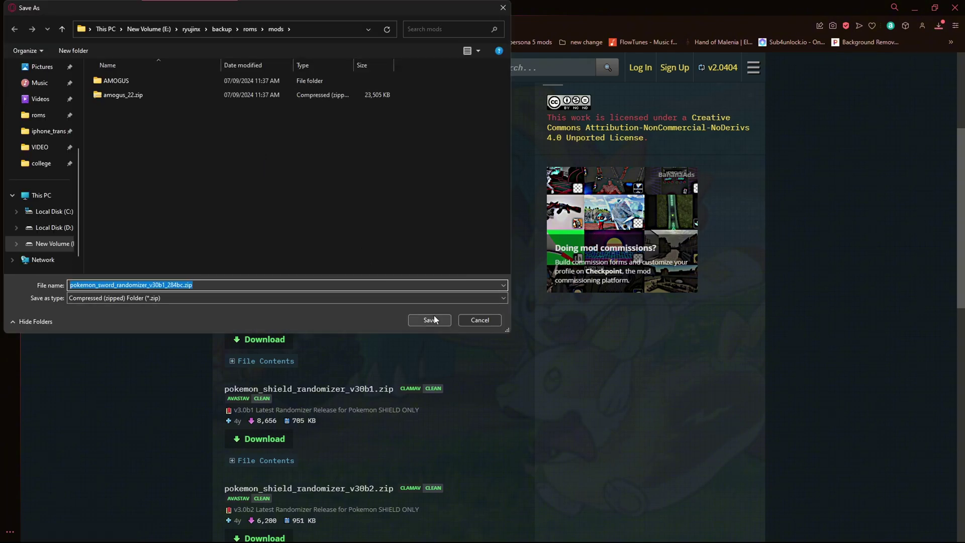
left_click(429, 319)
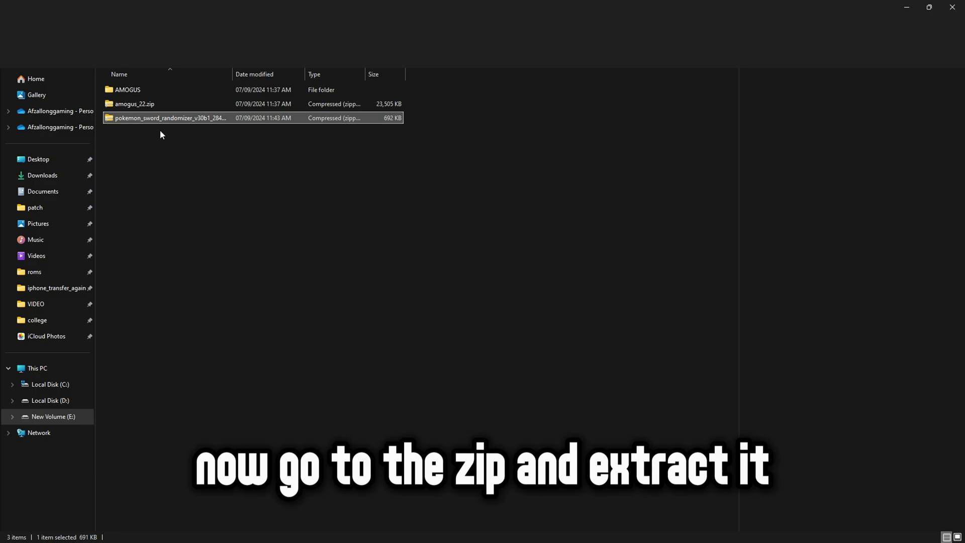
Extract pokemon_sword_randomizer_v30b1_284bc.zip into the mods folder and open the extracted Pokemon Sword Randomizer v3.0b1 folder
right_click(132, 117)
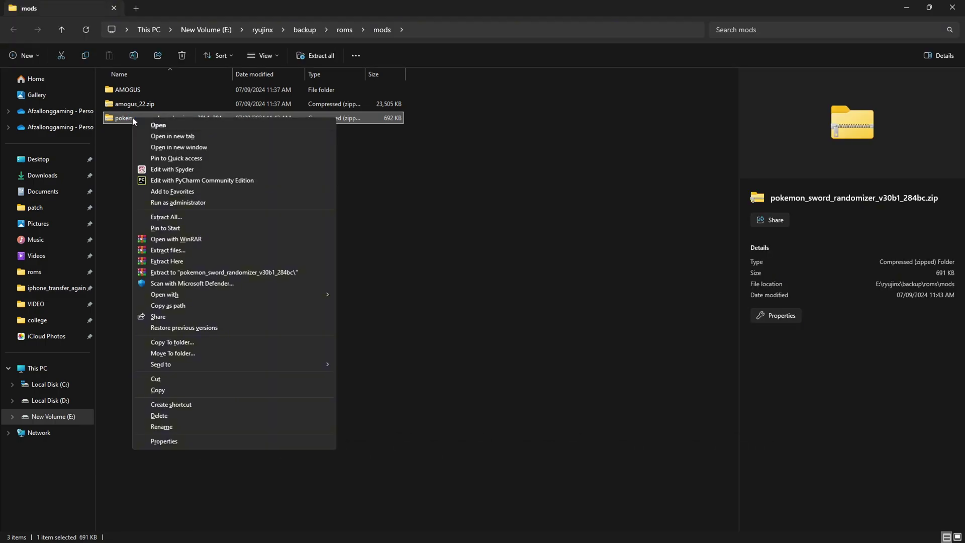
left_click(167, 261)
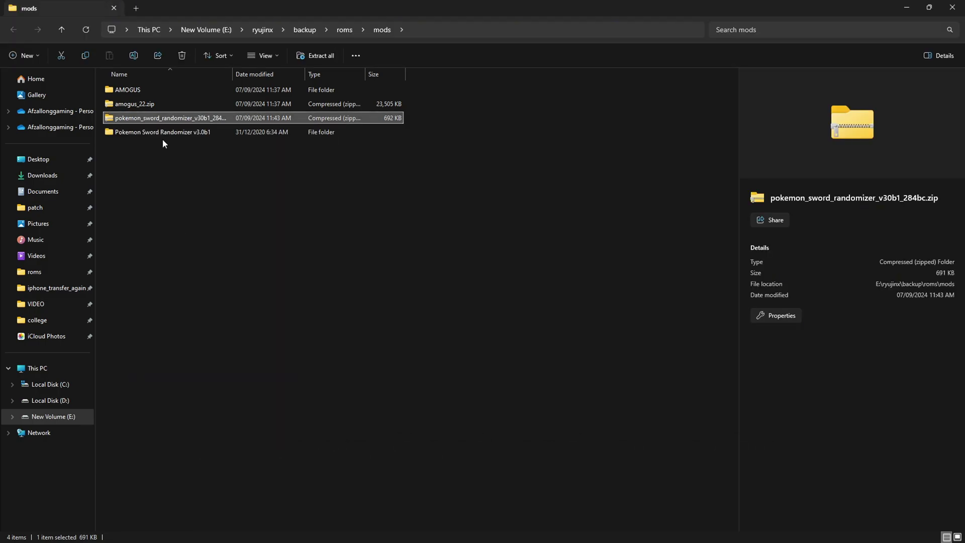
double_click(146, 132)
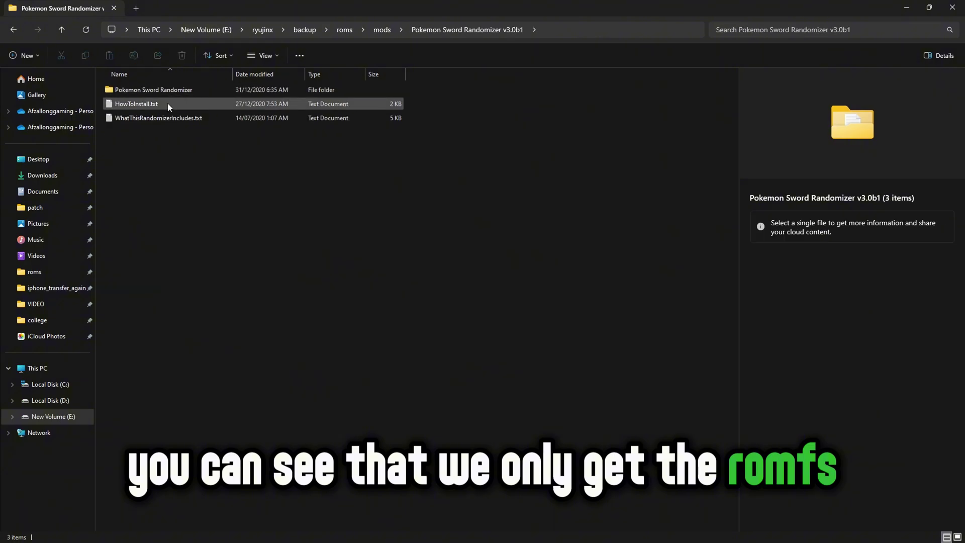
Look through the nested Pokemon Sword Randomizer and 0100ABF008968000 folders for the romfs folder, and go back up one level
left_click(151, 91)
double_click(151, 91)
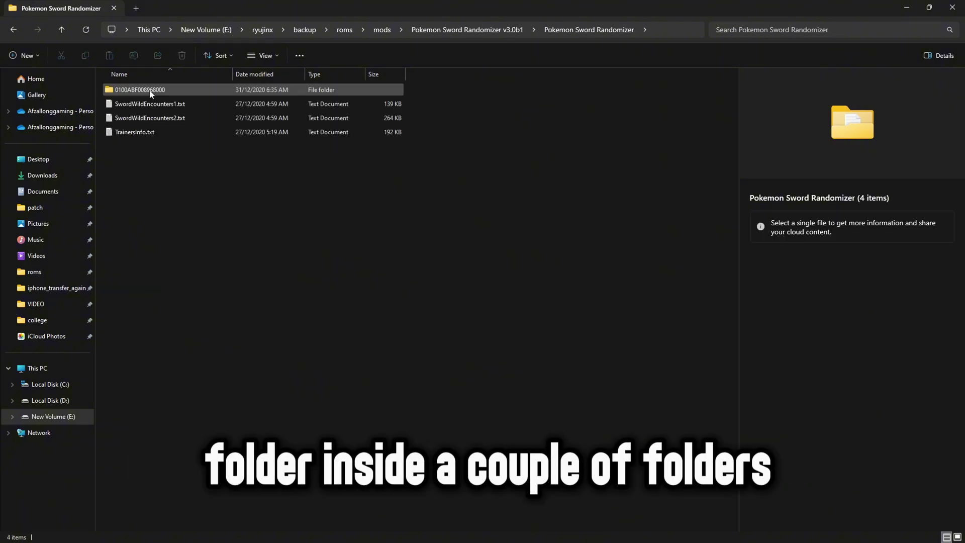
double_click(149, 90)
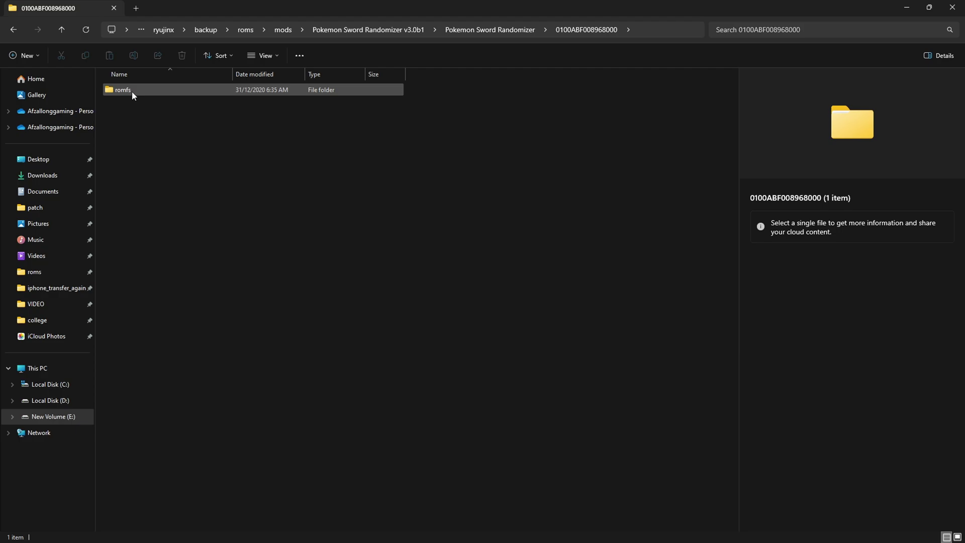
left_click(490, 29)
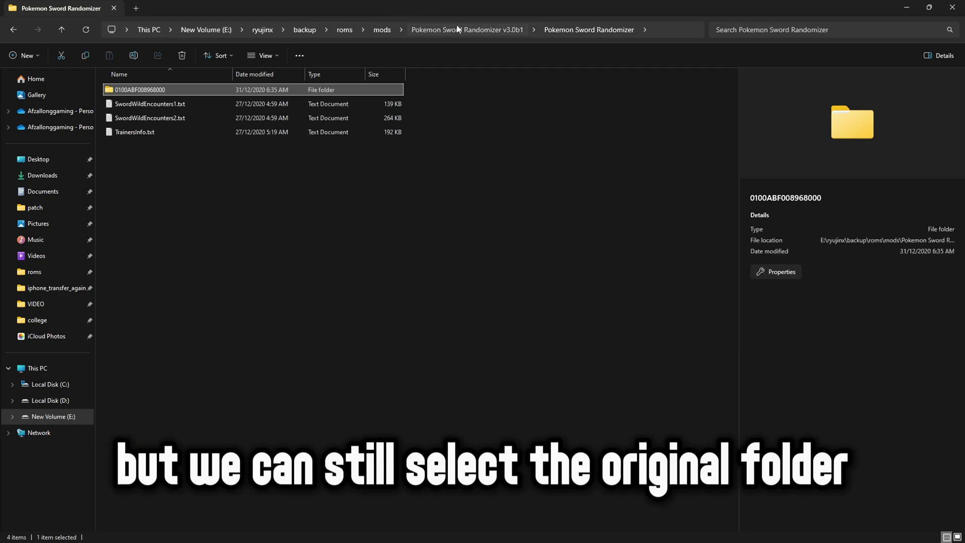
Go back up to the mods folder holding the extracted Pokemon Sword Randomizer v3.0b1 folder and switch to Ryujinx
left_click(456, 29)
left_click(382, 29)
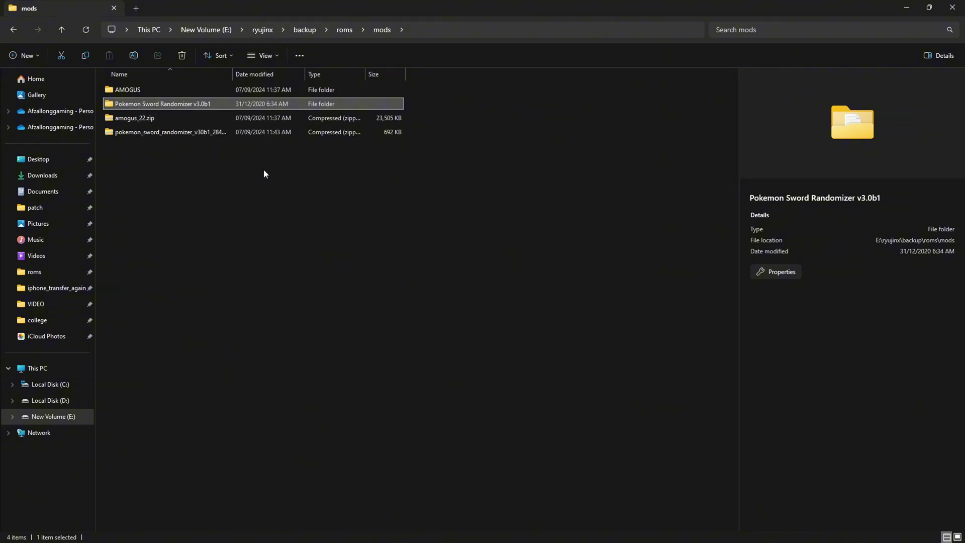
key("super")
left_click(497, 228)
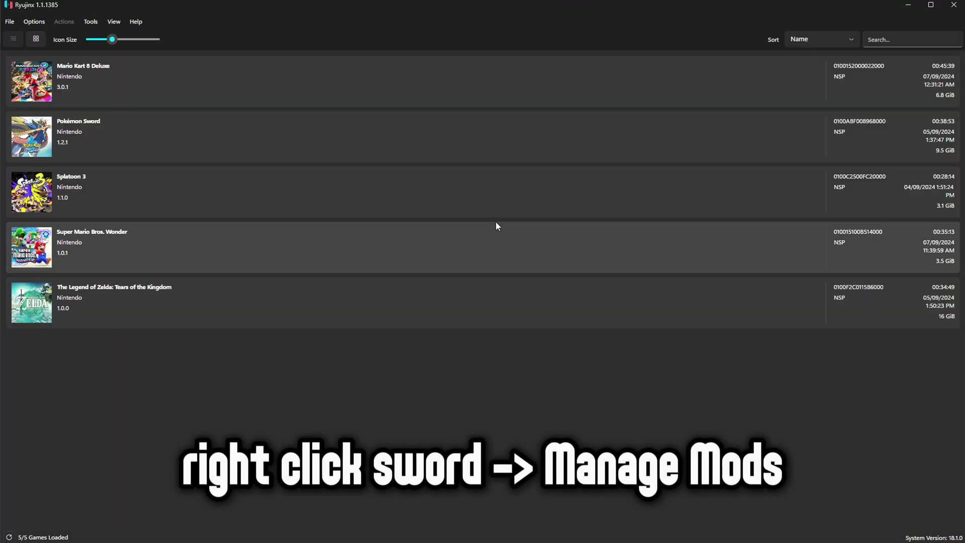
Add the extracted Pokemon Sword Randomizer v3.0b1 folder as a mod for Pokémon Sword and save the mod list
left_click(199, 140)
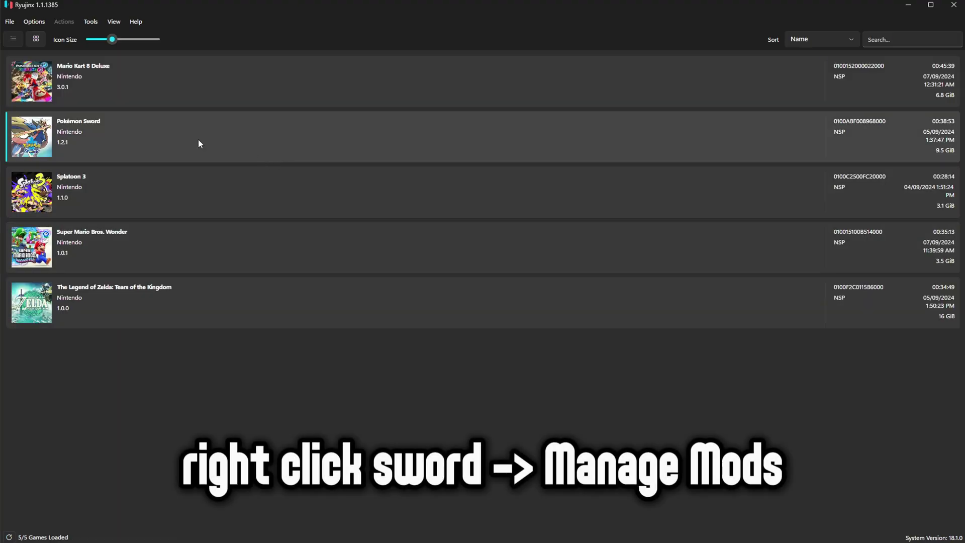
right_click(198, 141)
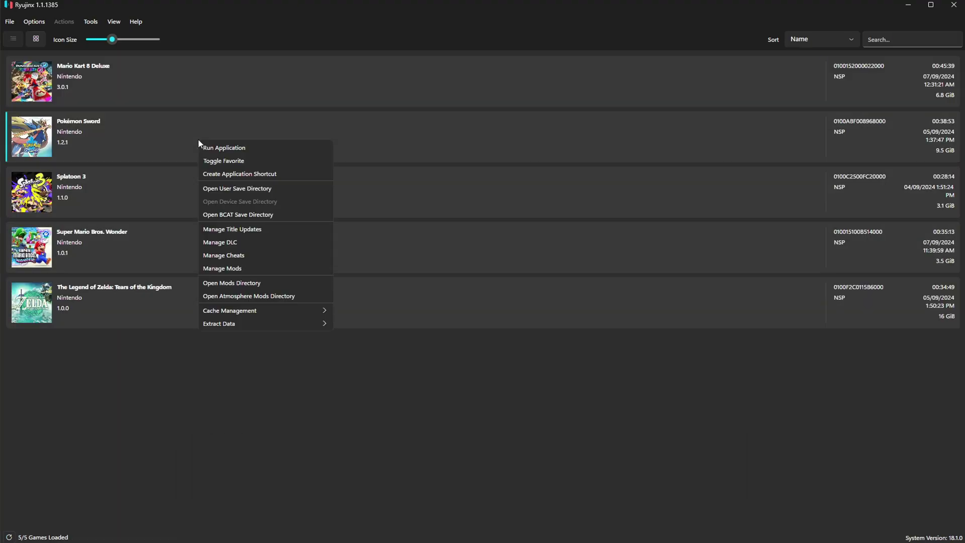
left_click(225, 267)
left_click(382, 371)
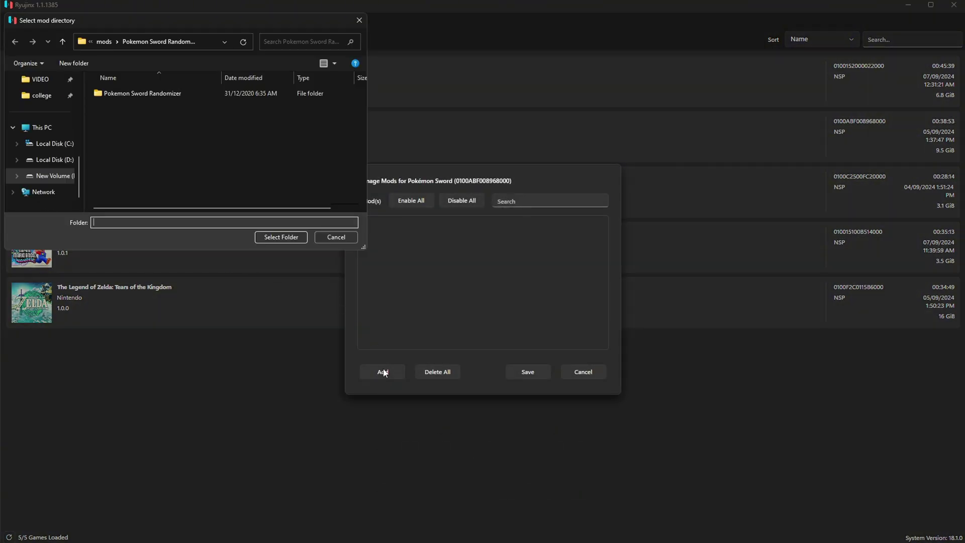
left_click(100, 43)
left_click(200, 106)
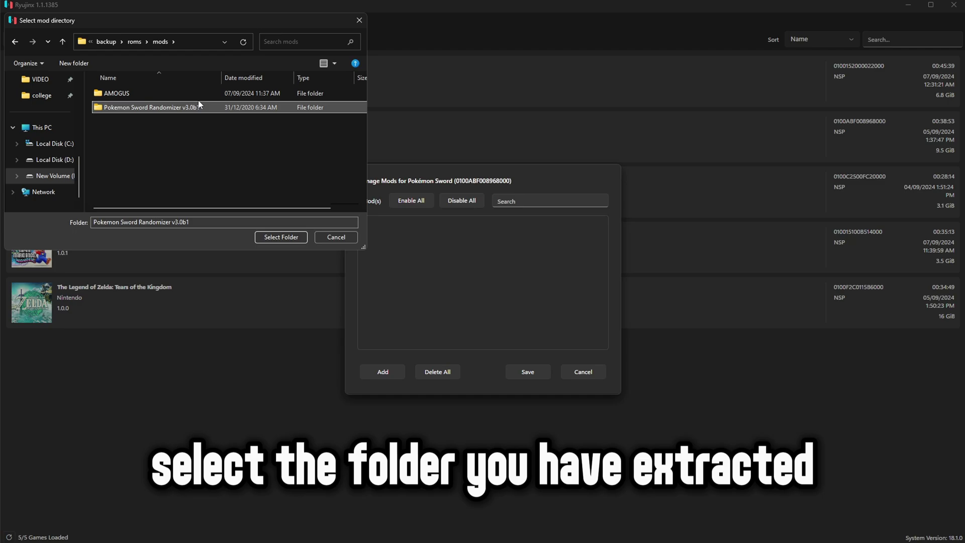
left_click(273, 237)
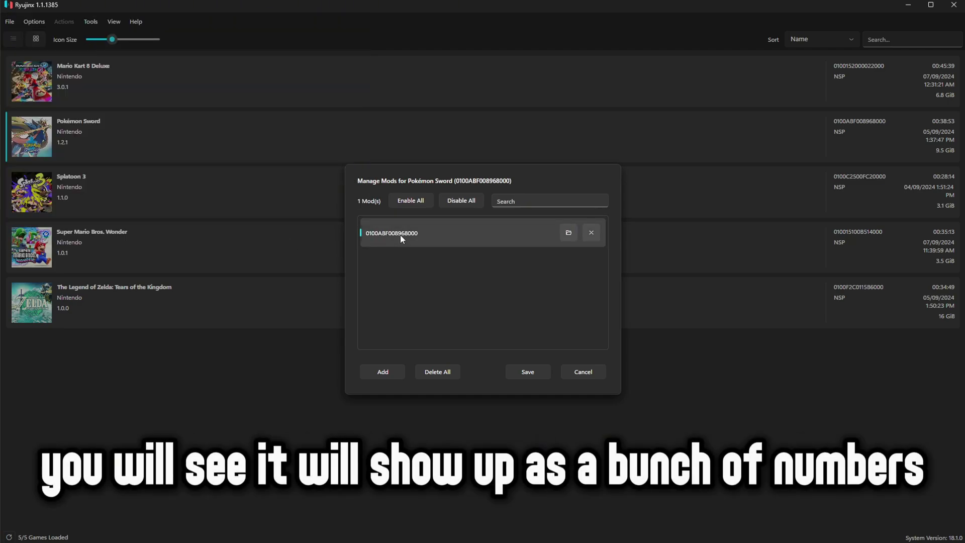
left_click(524, 373)
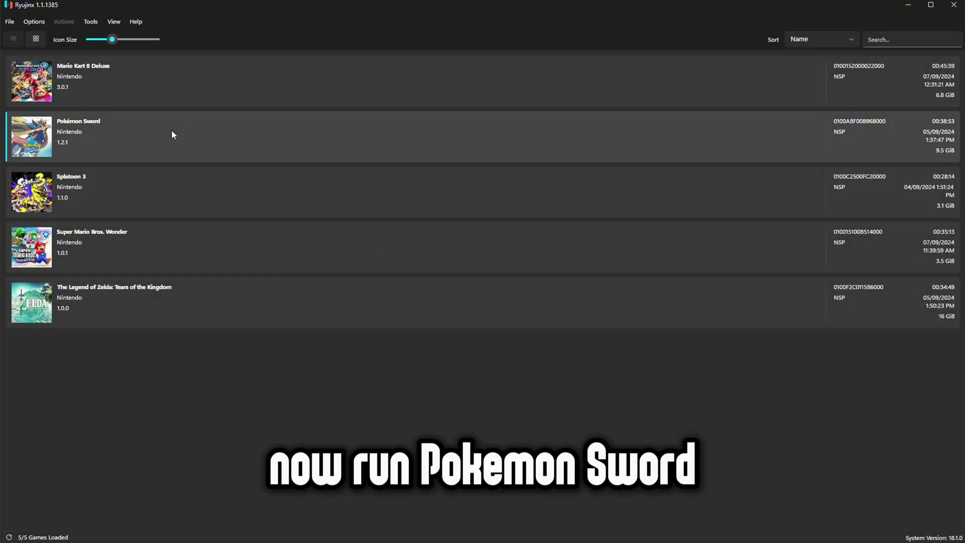
Launch Pokémon Sword and advance through a battle to try out the randomizer mod
double_click(172, 131)
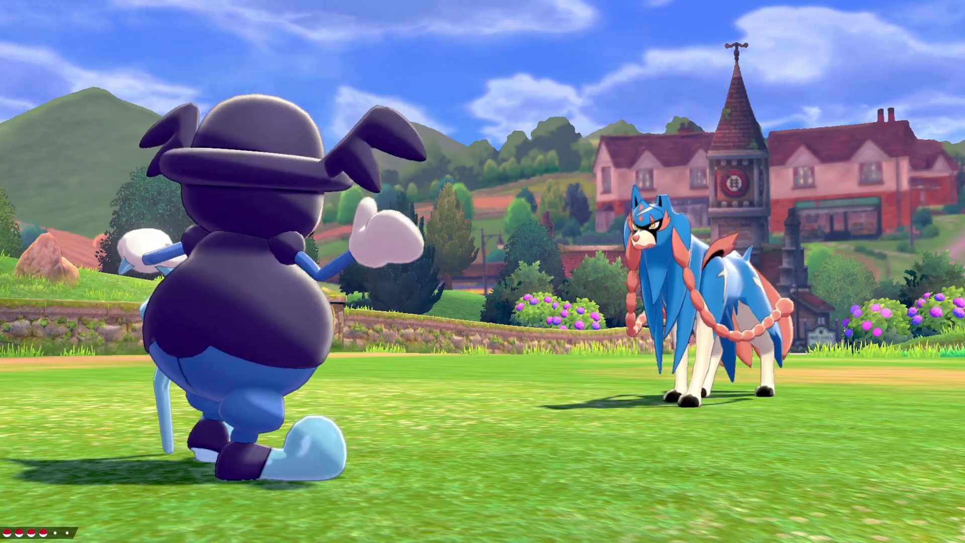
key("Return")
key("Return")
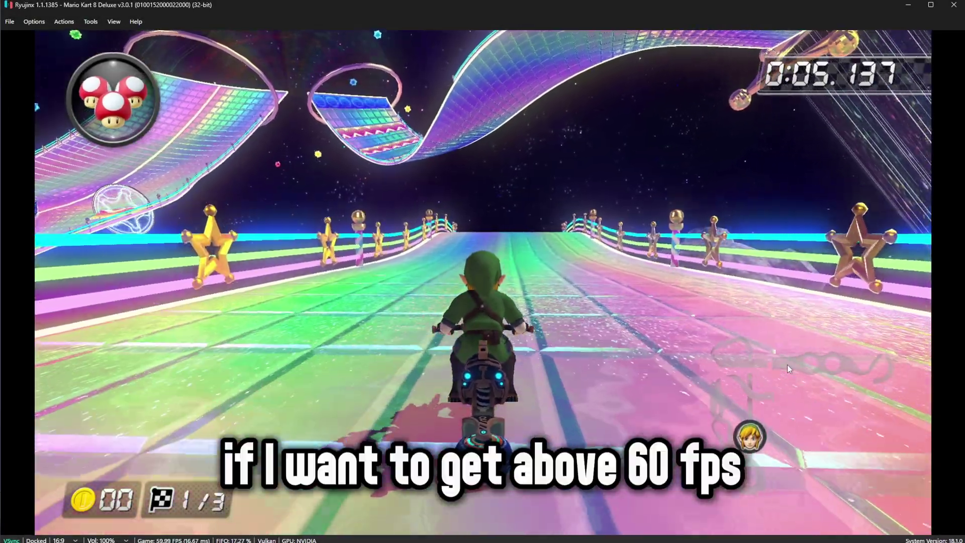
Toggle VSync during the Mario Kart 8 Deluxe race, and restart and pause the race
key("Tab")
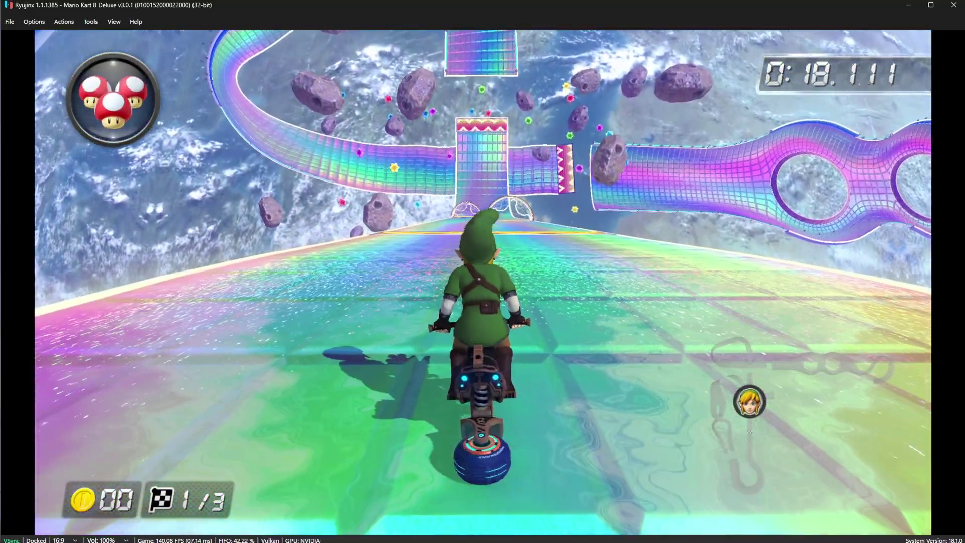
key("plus")
key("Down")
key("z")
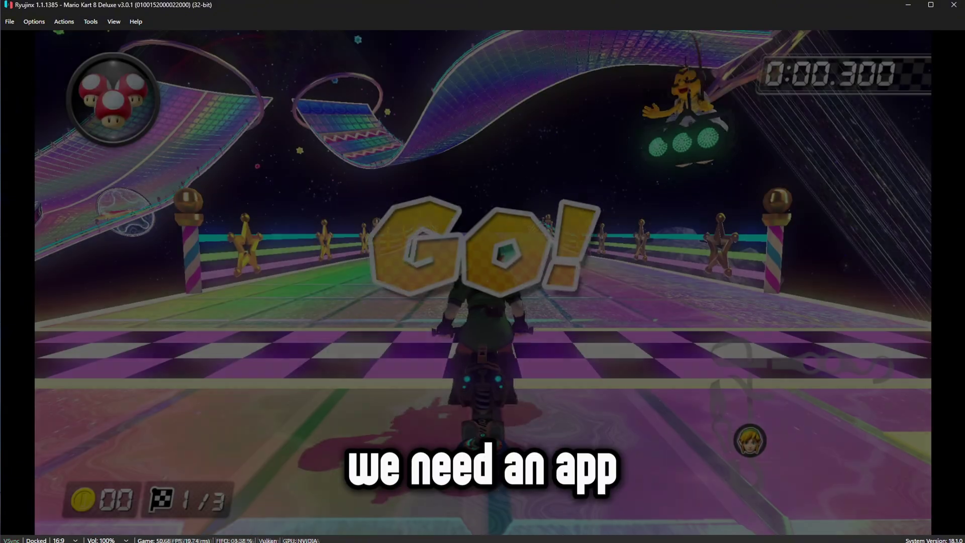
key("plus")
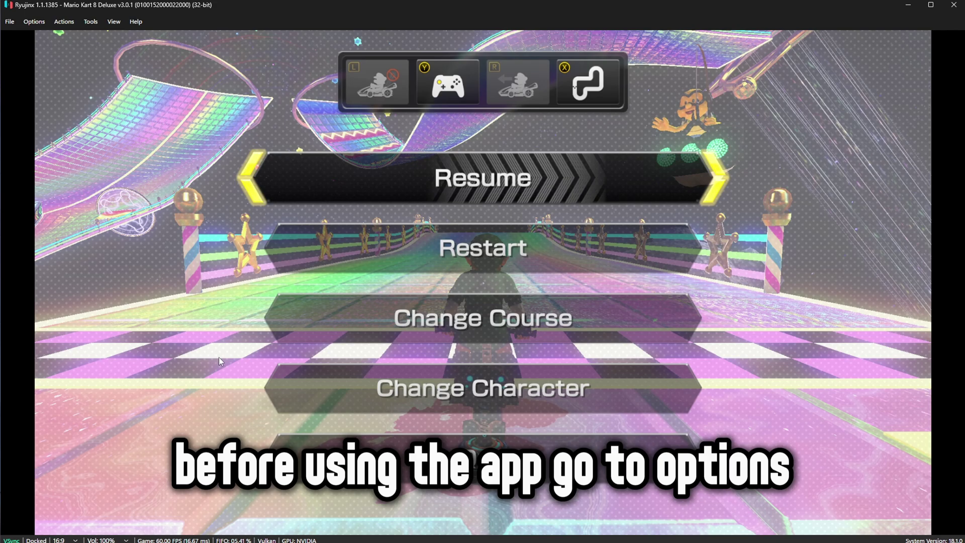
Switch the paused Mario Kart 8 Deluxe game to fullscreen and launch Lossless Scaling
left_click(31, 22)
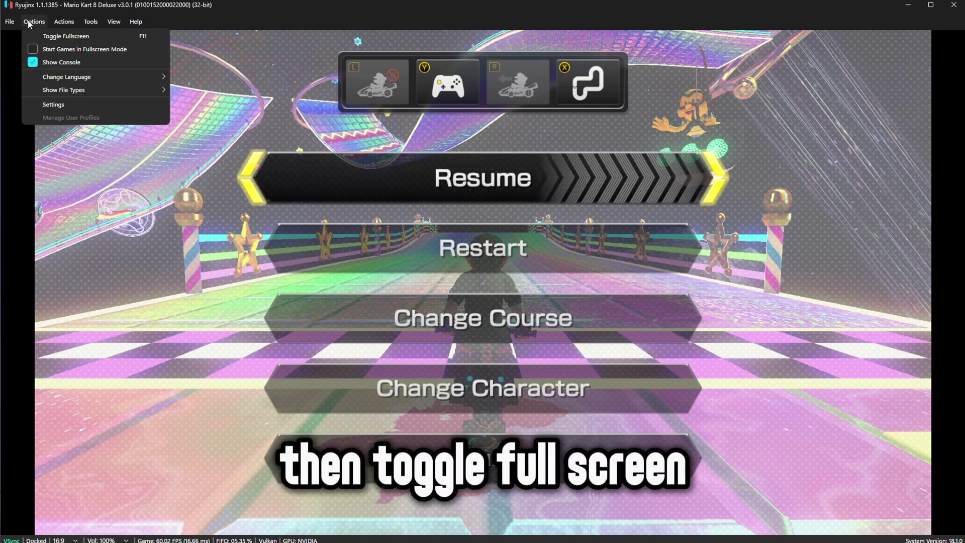
left_click(62, 38)
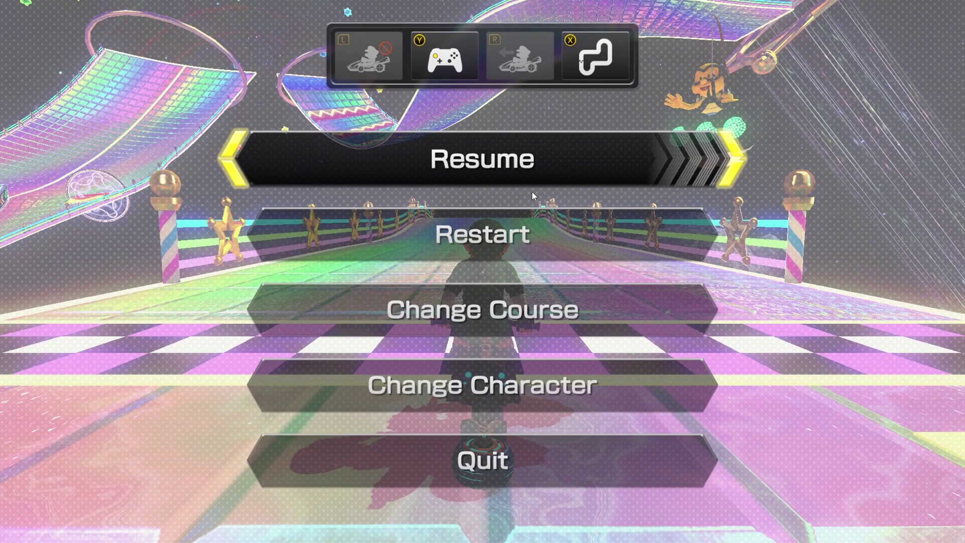
key("super")
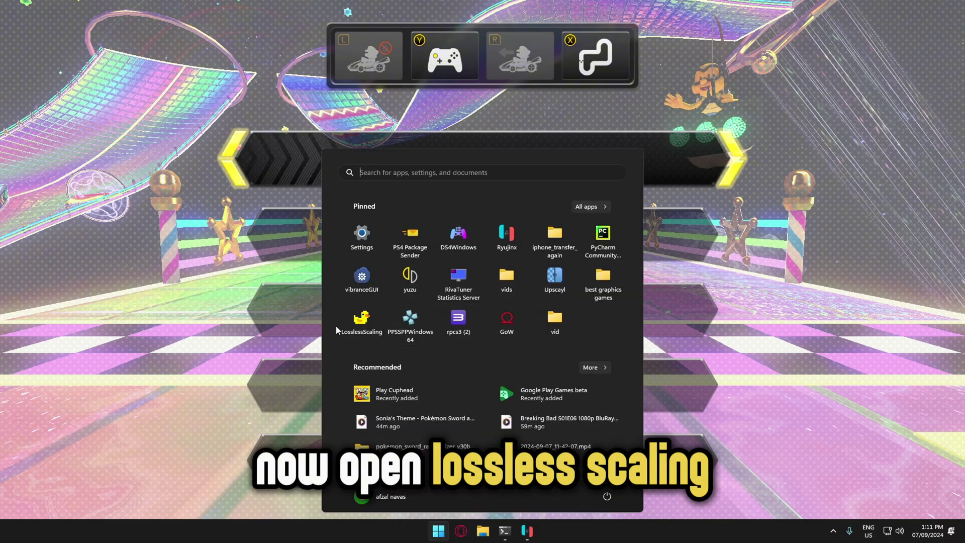
left_click(361, 326)
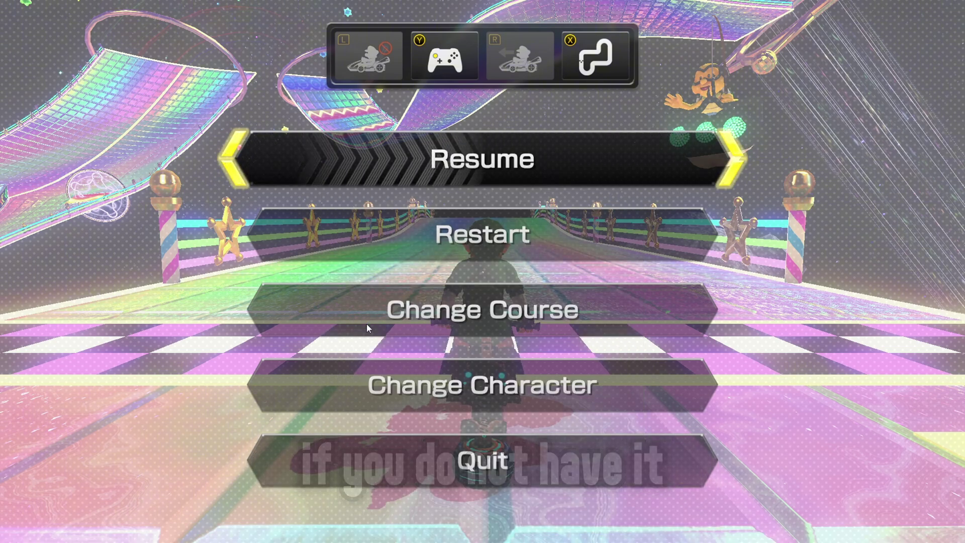
left_click(668, 158)
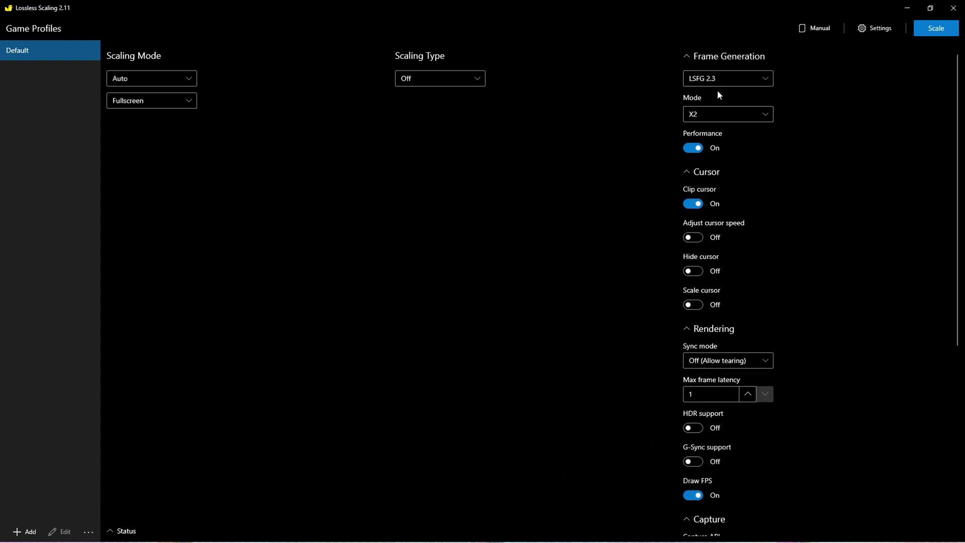
Configure the Default profile with frame generation Performance on, sync mode Off (Allow tearing) and max frame latency 1
left_click(694, 149)
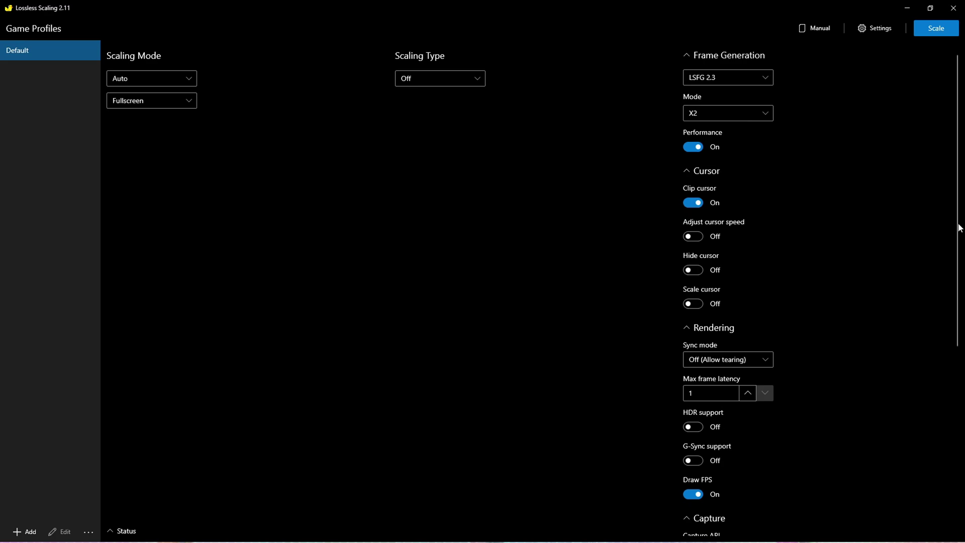
scroll(959, 228, "down", 3)
left_click(737, 247)
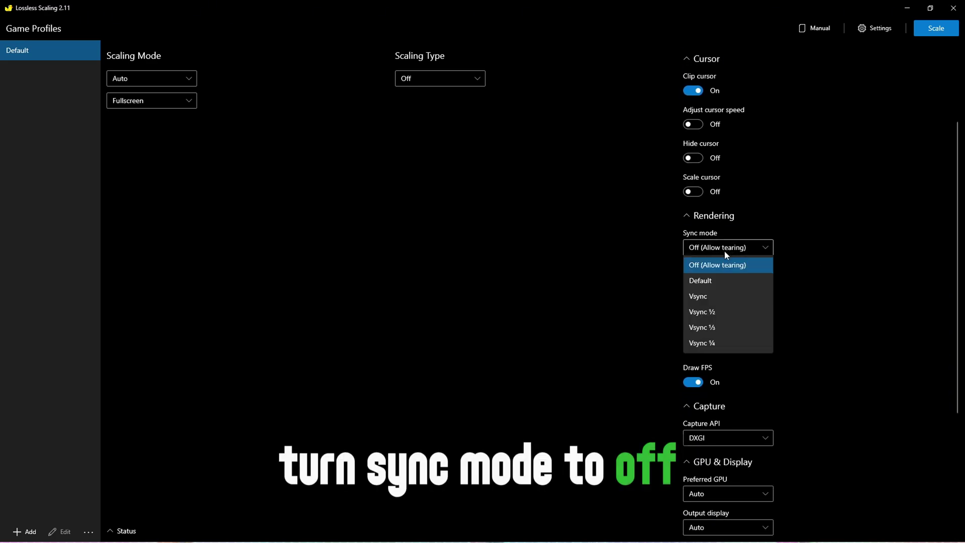
left_click(708, 269)
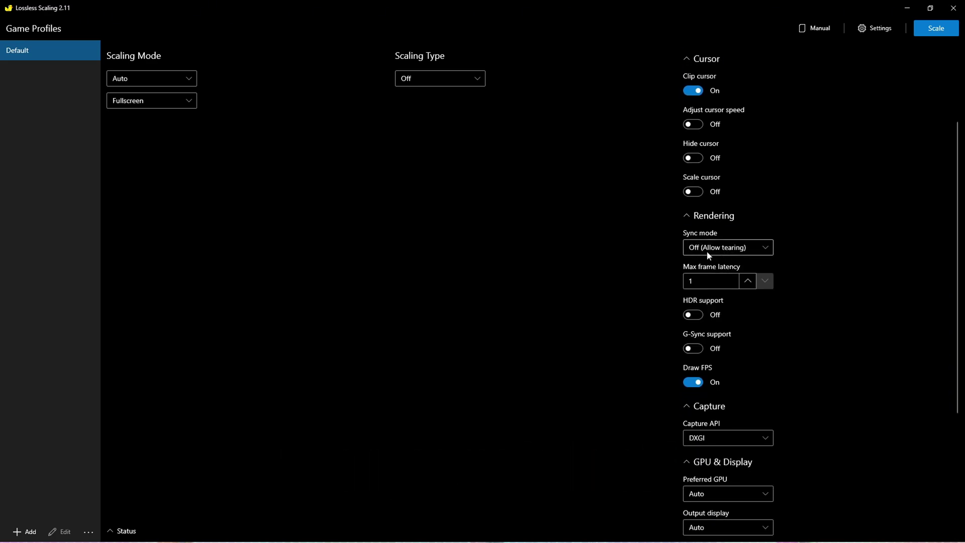
left_click(704, 279)
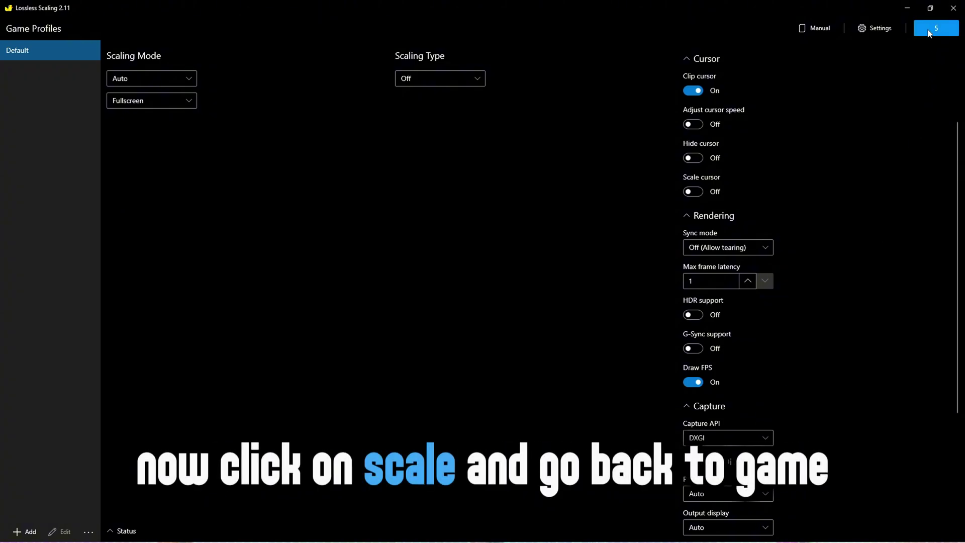
Start scaling, return to the Mario Kart 8 Deluxe race to test it, and pause the game
left_click(908, 12)
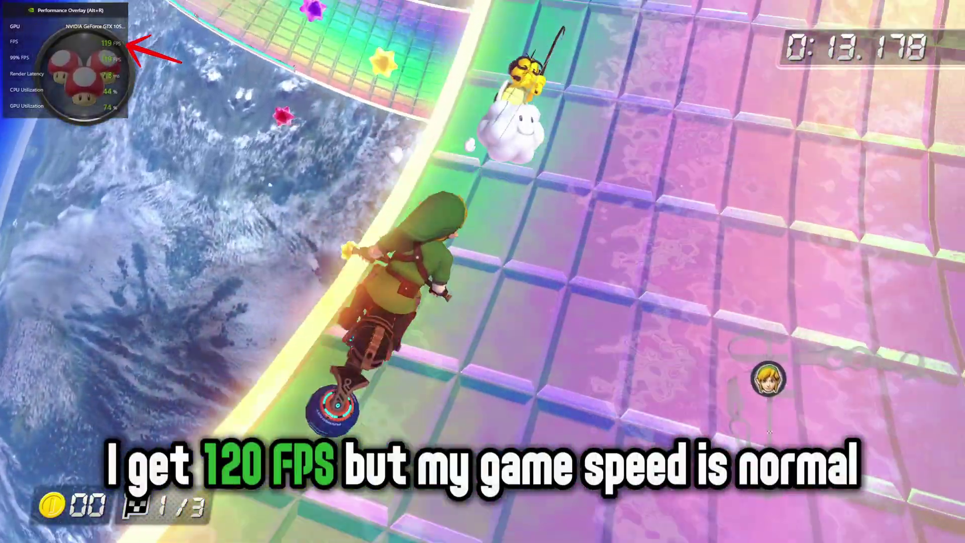
key("Escape")
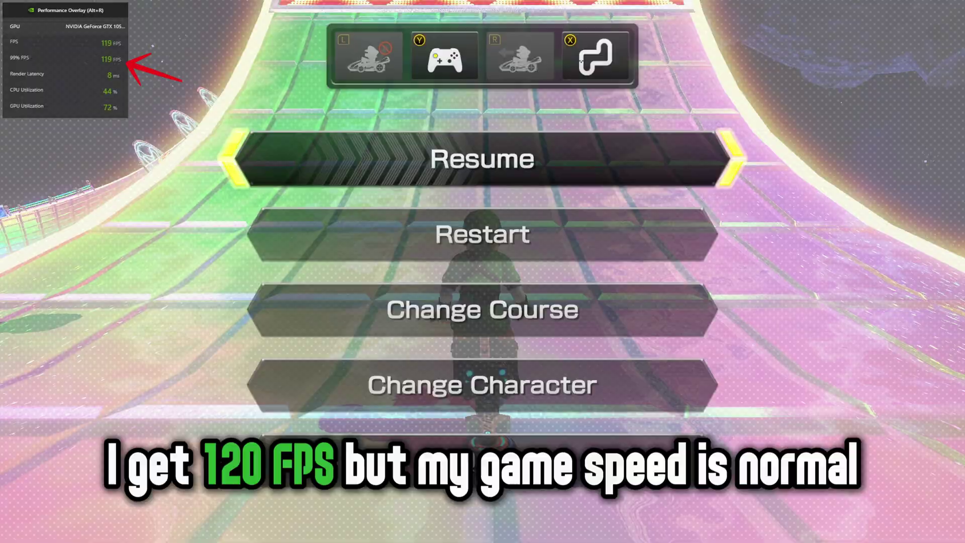